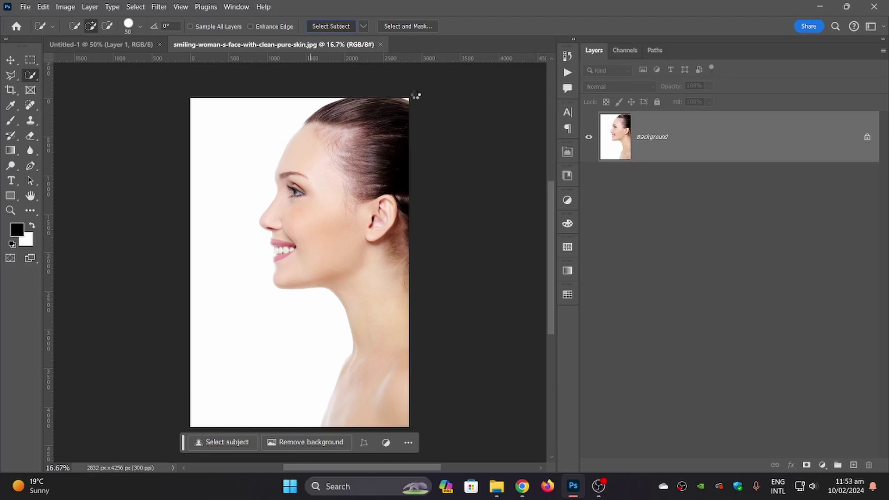
Run Select and Mask on the woman's photo and accept the default refinement as a selection.
click(413, 26)
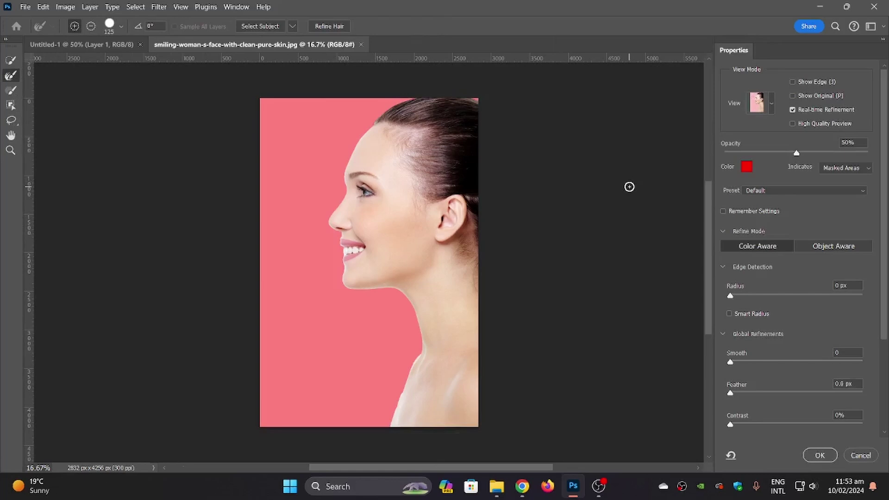
scroll(405, 298, up, 2)
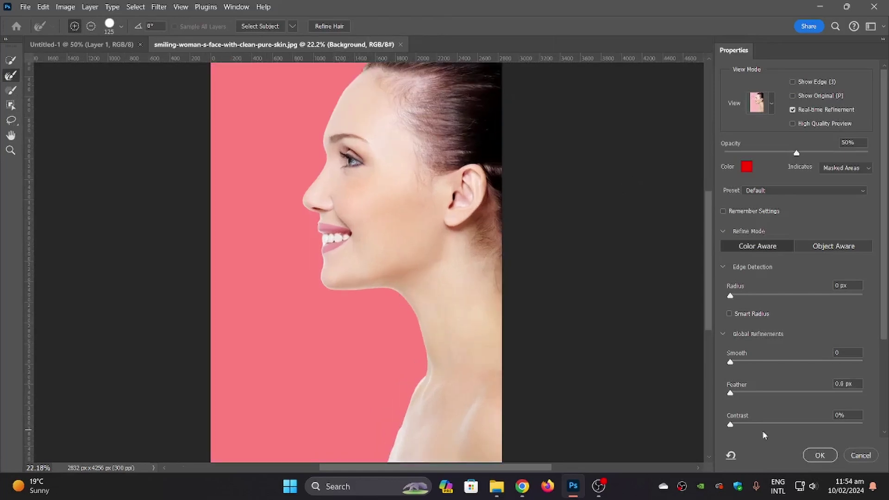
click(818, 455)
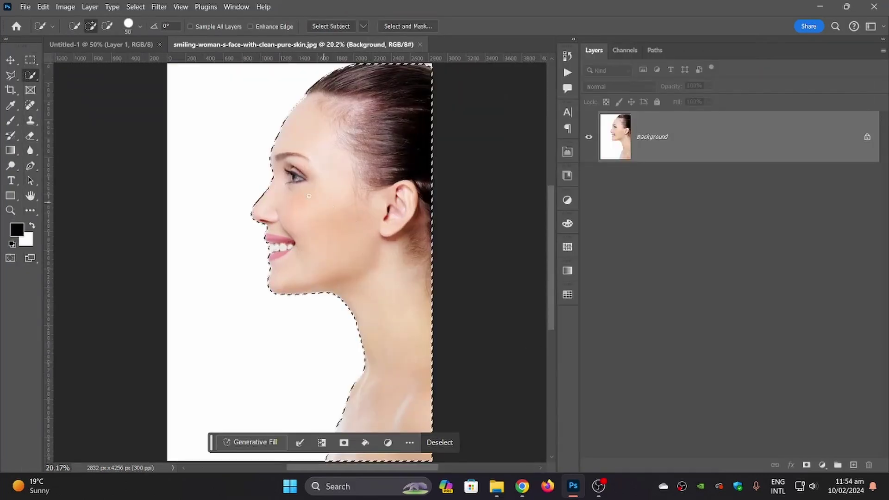
Copy the selected woman to a new layer with Layer Via Copy.
right_click(302, 152)
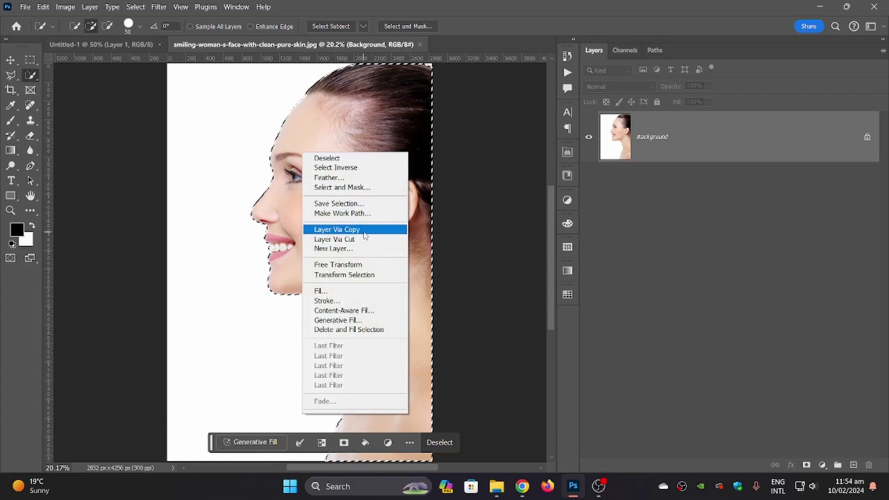
click(832, 393)
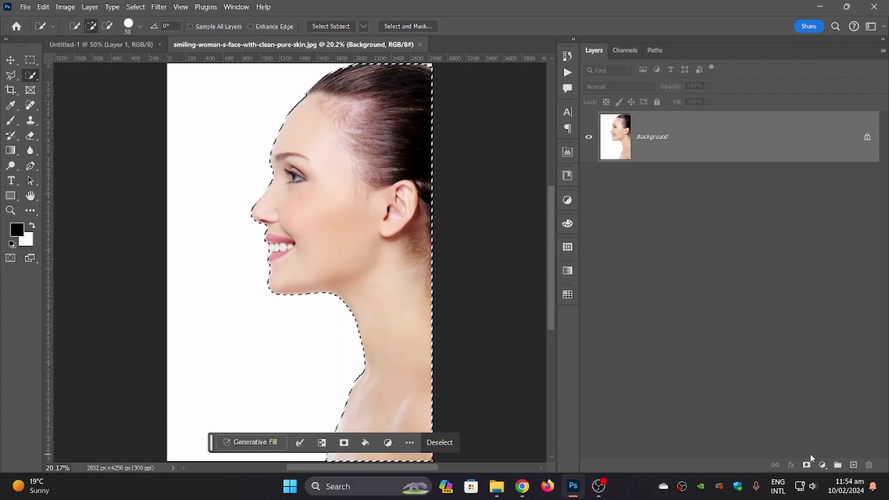
right_click(381, 182)
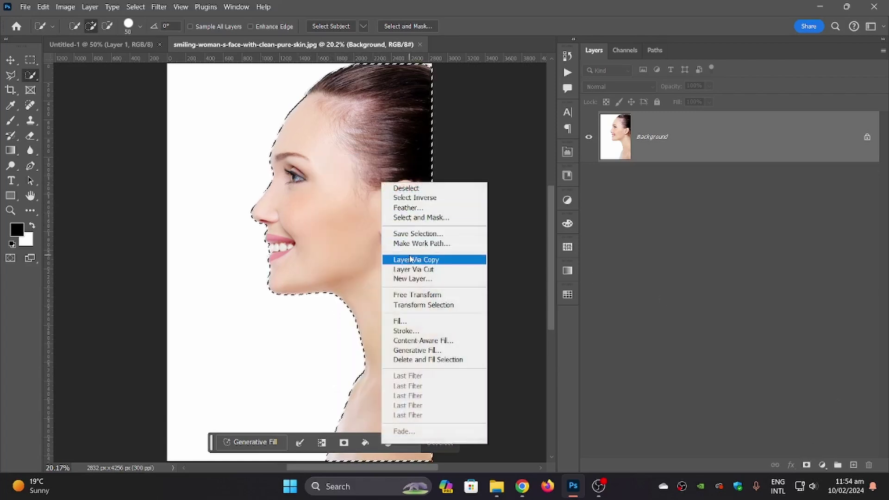
click(410, 259)
Move the cut-out woman layer into the Untitled-1 document's artboard.
click(10, 58)
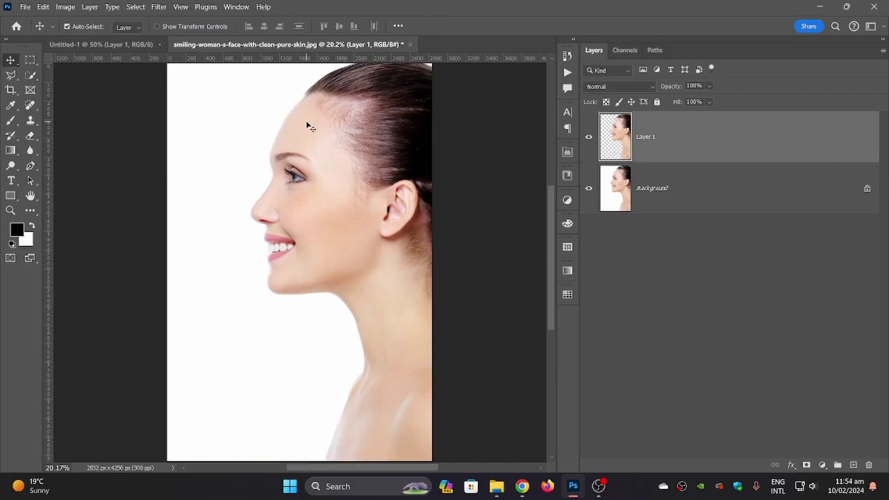
drag(308, 116, 187, 162)
scroll(217, 176, down, 2)
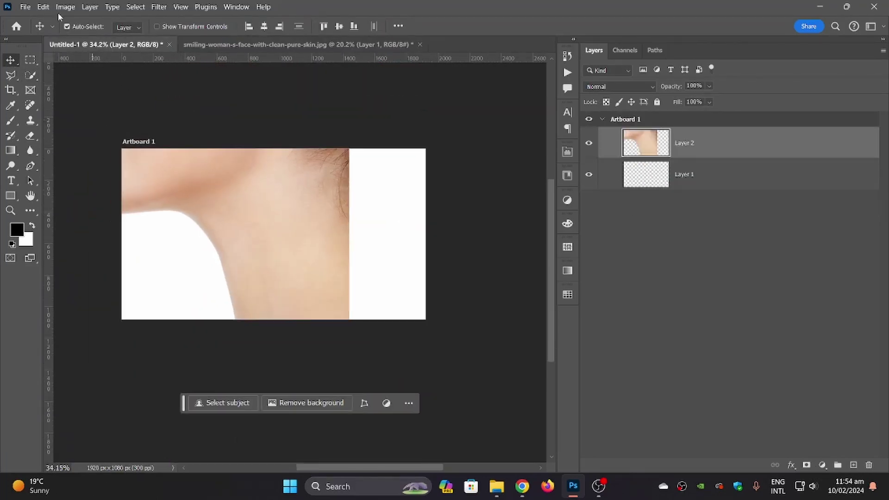
Free-transform the woman layer, scaling it down to about 26.32% and positioning it near the middle of the artboard.
click(43, 6)
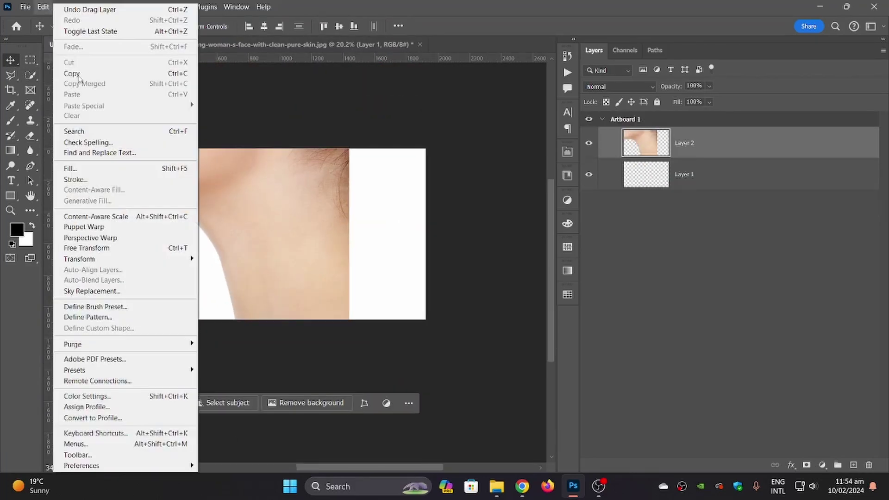
click(113, 248)
scroll(293, 207, down, 3)
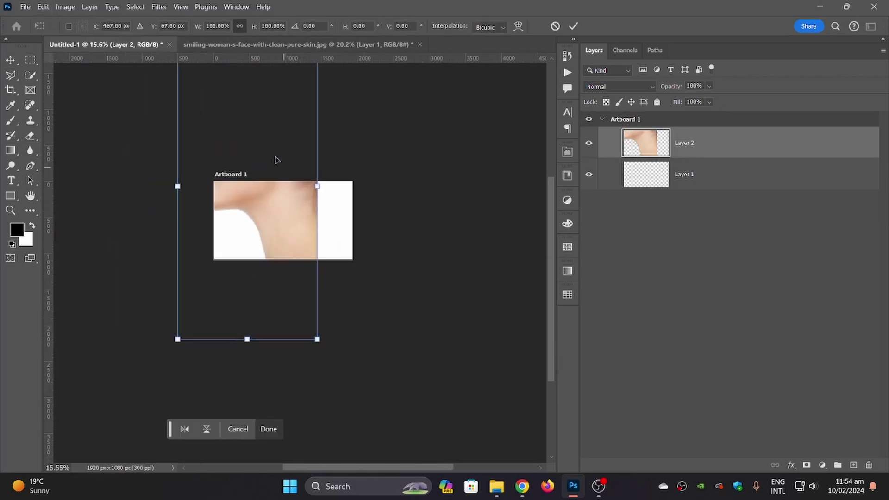
drag(178, 186, 267, 185)
scroll(266, 192, up, 2)
scroll(266, 192, up, 2)
drag(329, 192, 302, 232)
drag(295, 86, 289, 163)
Flip the woman horizontally, enlarge her slightly, place her against the artboard's left edge, and apply the transform.
right_click(298, 200)
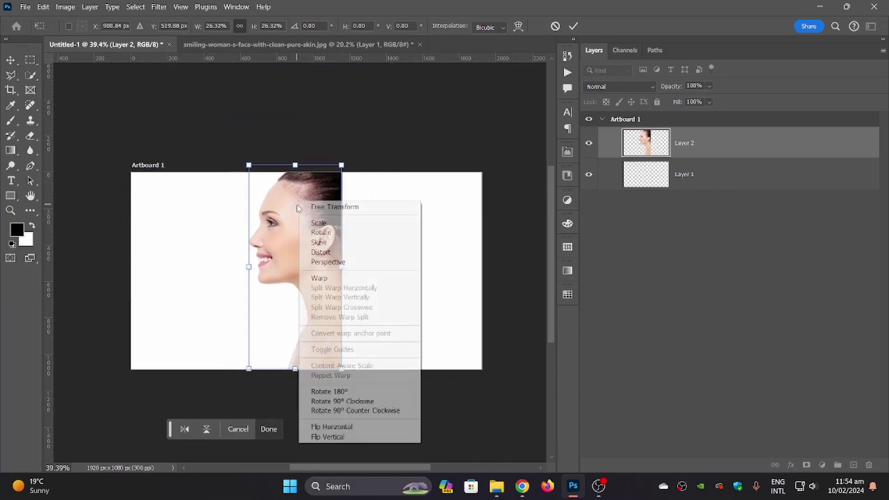
click(359, 428)
drag(278, 321, 160, 322)
drag(176, 369, 177, 405)
drag(188, 265, 184, 276)
key(Return)
Switch to the freehand Lasso tool for outlining the woman's face.
scroll(187, 276, up, 2)
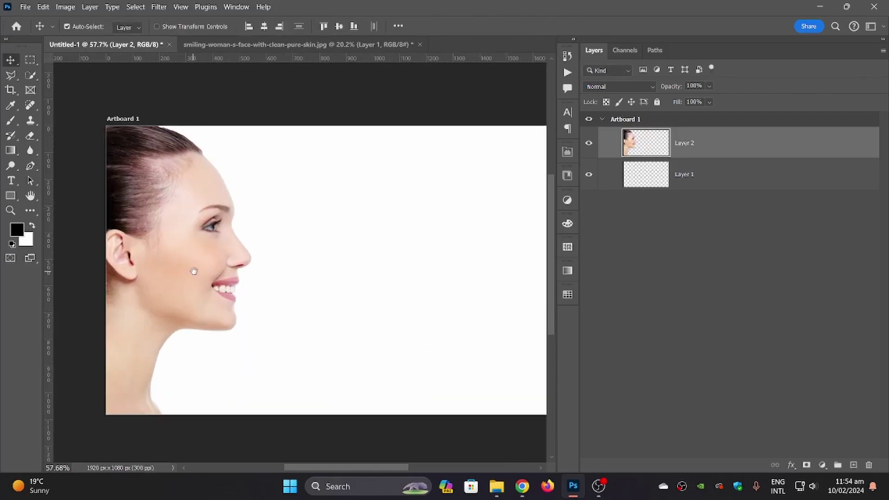
scroll(229, 257, up, 2)
scroll(234, 250, down, 1)
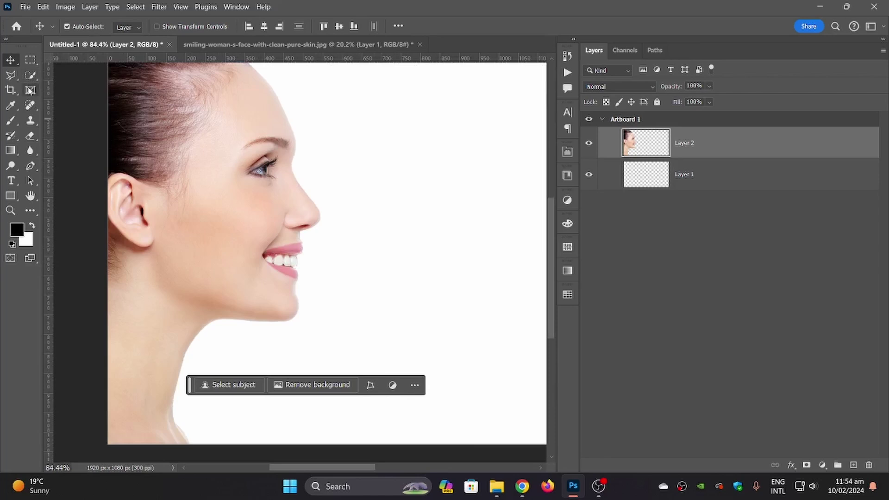
click(12, 76)
click(654, 251)
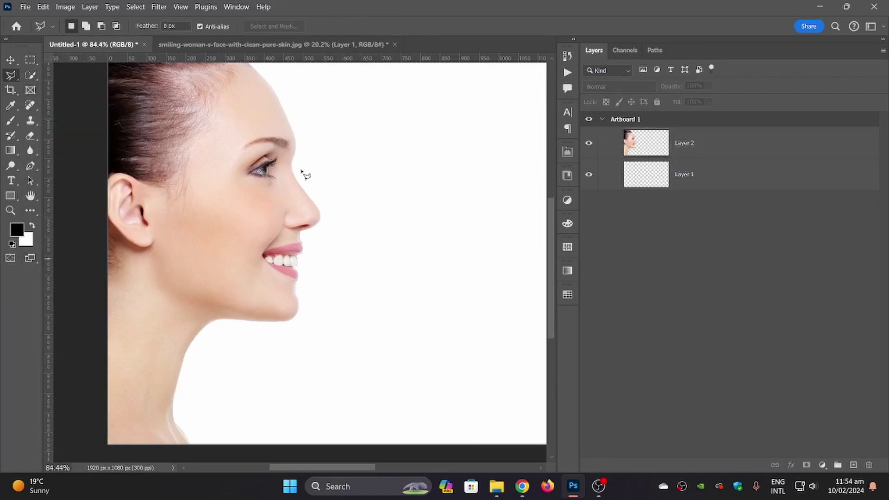
click(16, 69)
click(51, 73)
mouse_move(302, 109)
mouse_down()
mouse_move(255, 111)
mouse_move(230, 132)
mouse_move(215, 160)
mouse_move(225, 221)
mouse_up()
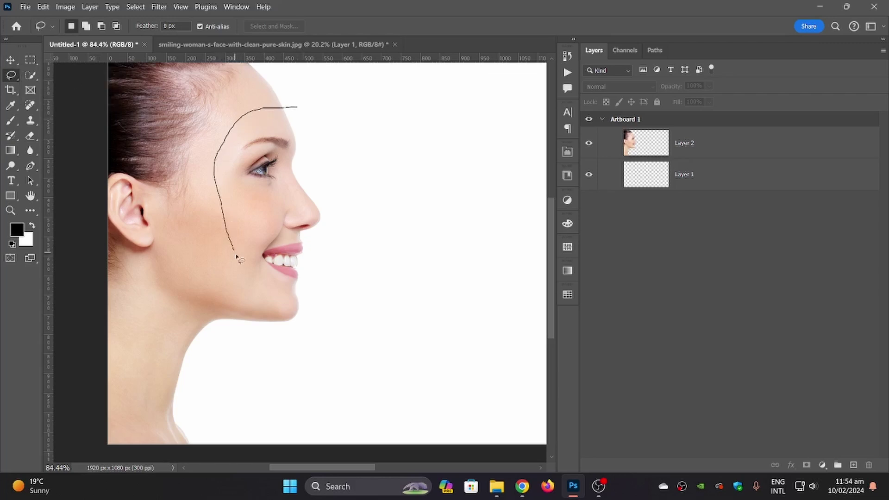
drag(256, 297, 312, 319)
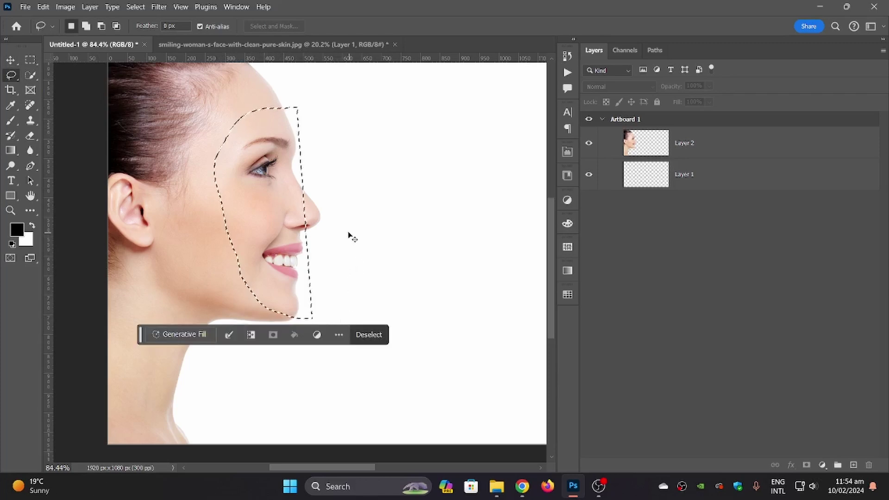
key(ctrl+d)
Draw a freehand lasso selection around the front of the face, from the forehead past the nose to the chin.
drag(295, 100, 247, 102)
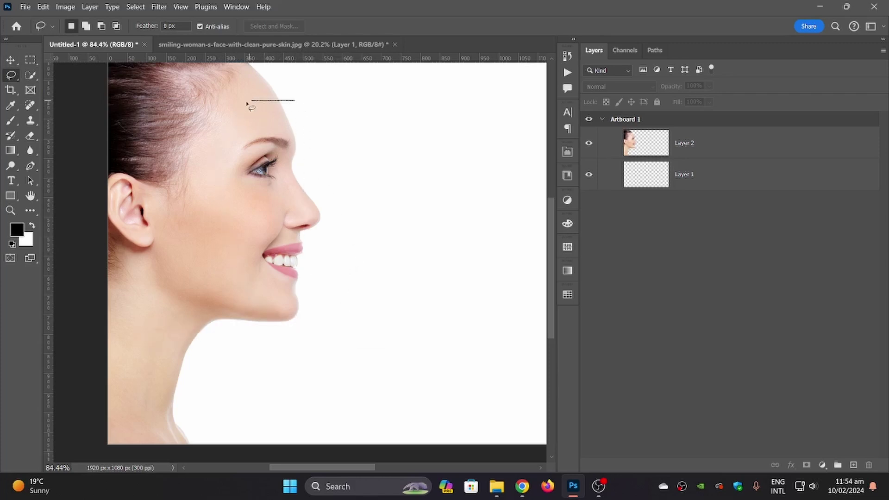
drag(208, 170, 212, 226)
mouse_move(235, 265)
mouse_down()
mouse_move(274, 303)
mouse_move(307, 318)
mouse_move(323, 320)
mouse_move(343, 290)
mouse_move(354, 225)
mouse_move(347, 168)
mouse_move(302, 111)
mouse_up()
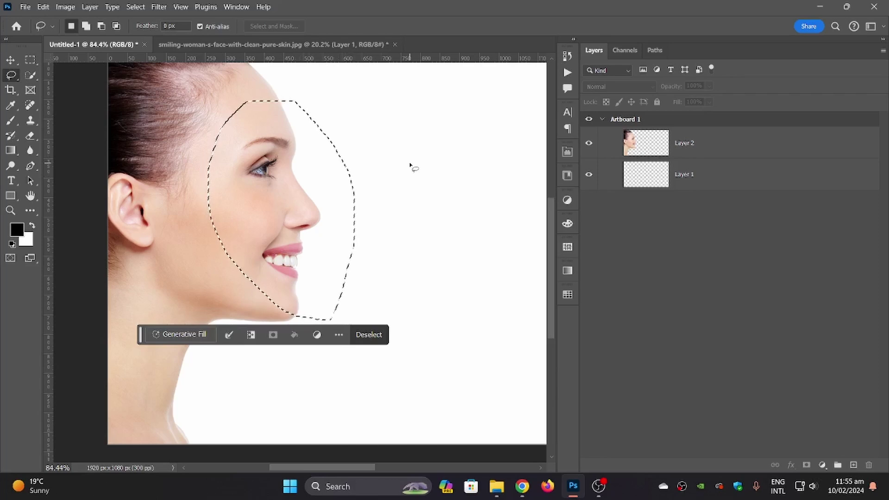
Cut the selected face area from Layer 2 onto its own layer with Layer Via Cut.
right_click(277, 164)
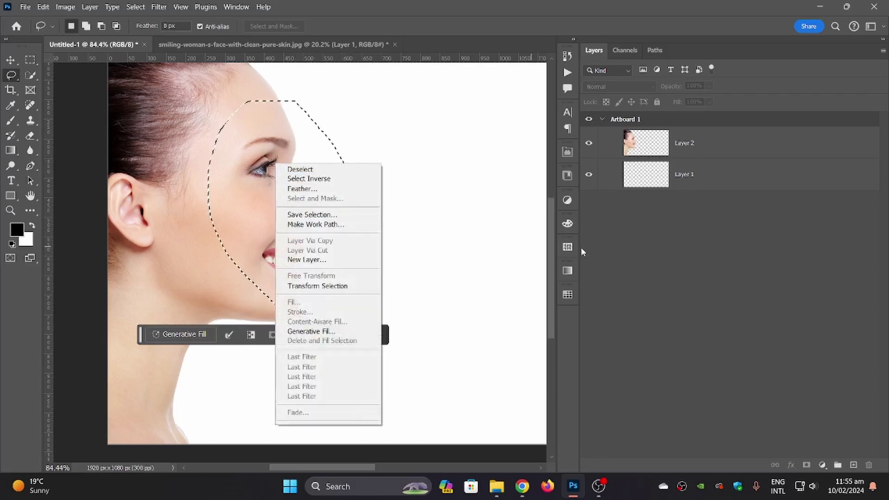
click(709, 153)
right_click(257, 170)
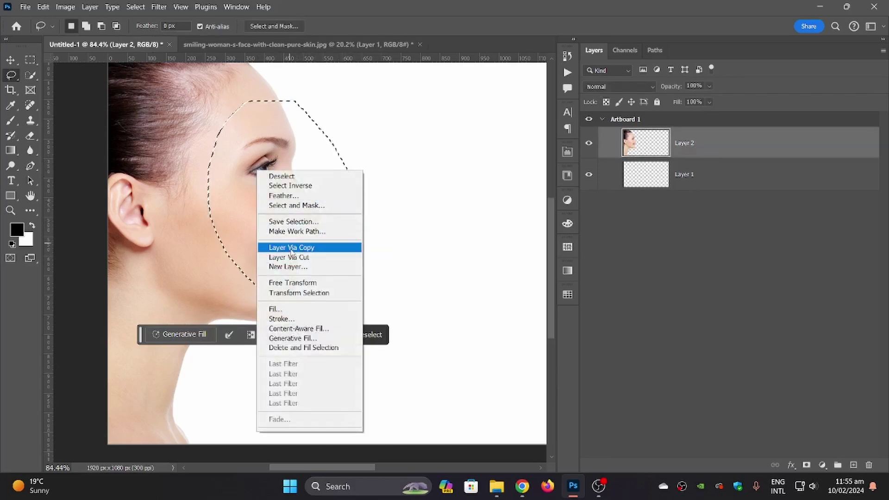
click(291, 251)
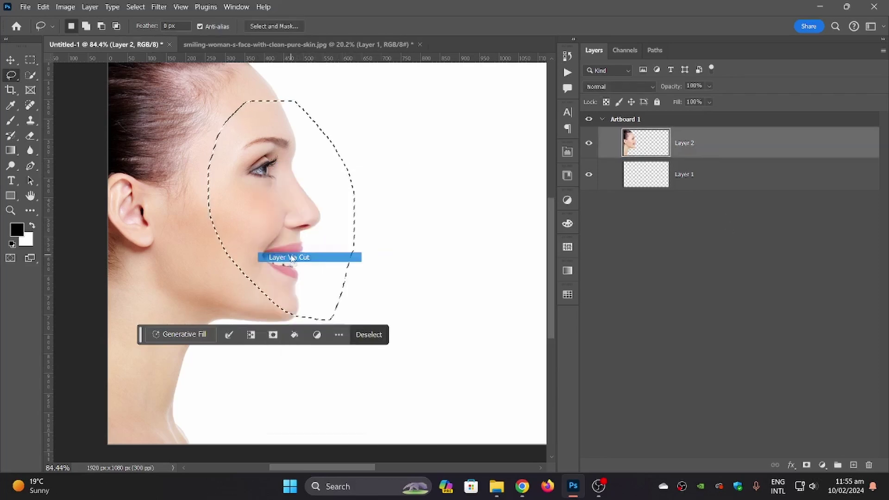
Move the cut-out face horizontally to the right, leaving a wide gap between it and the head.
click(10, 59)
scroll(252, 182, down, 2)
drag(262, 185, 399, 190)
scroll(399, 190, down, 3)
scroll(365, 171, up, 4)
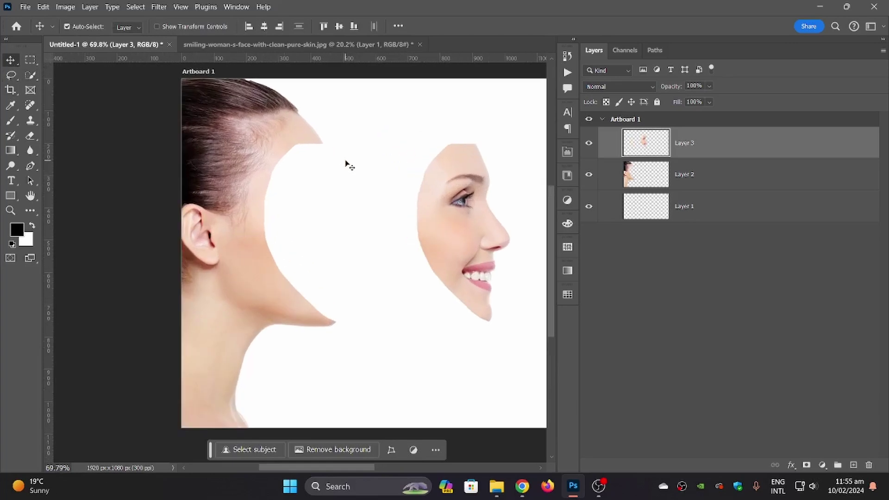
Temporarily hide the face layer to inspect the cut edge of the head.
scroll(349, 166, down, 2)
click(587, 143)
scroll(293, 135, up, 3)
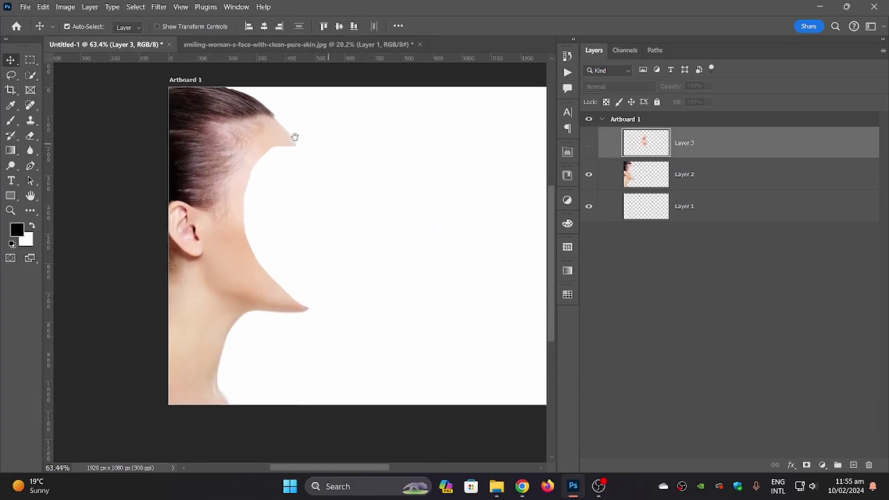
key(ctrl+z)
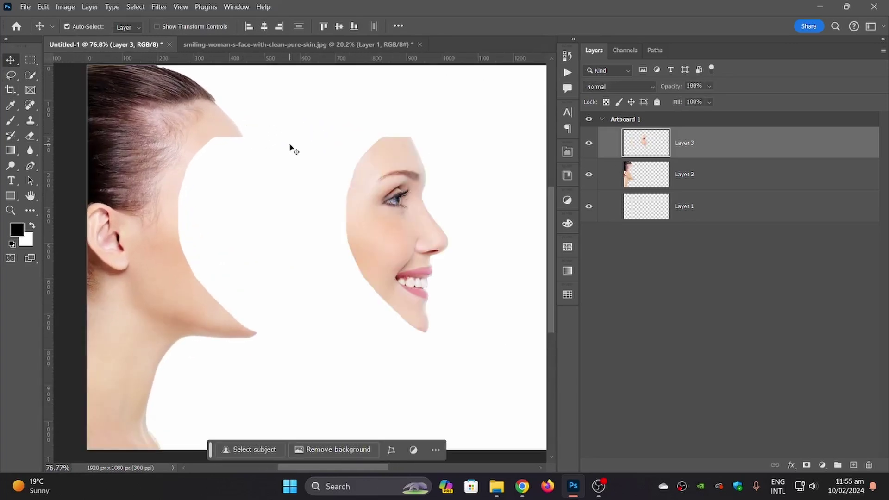
Start a Pen tool path on Layer 2 with an anchor at the tip of the cut forehead.
click(38, 168)
scroll(240, 169, up, 3)
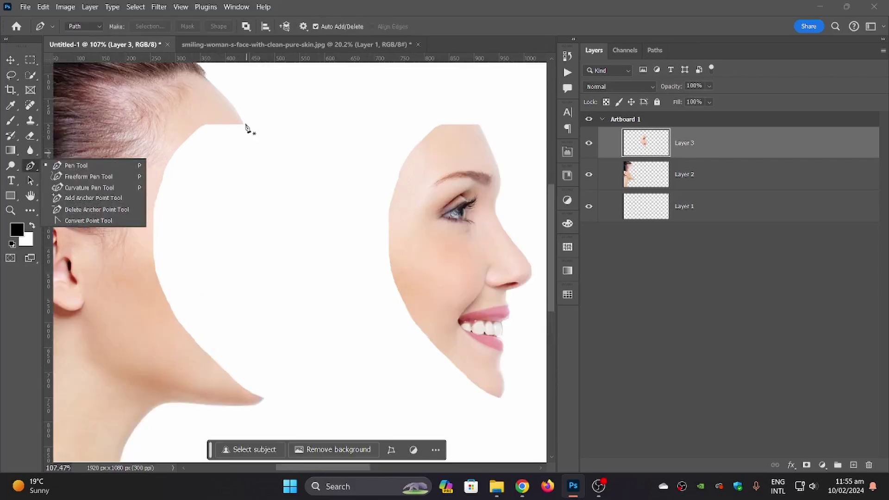
scroll(246, 127, up, 6)
click(709, 180)
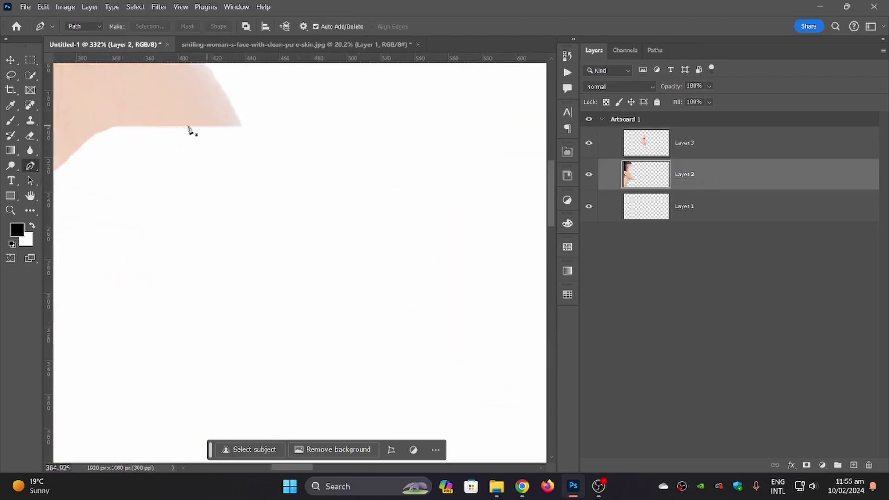
scroll(189, 129, up, 3)
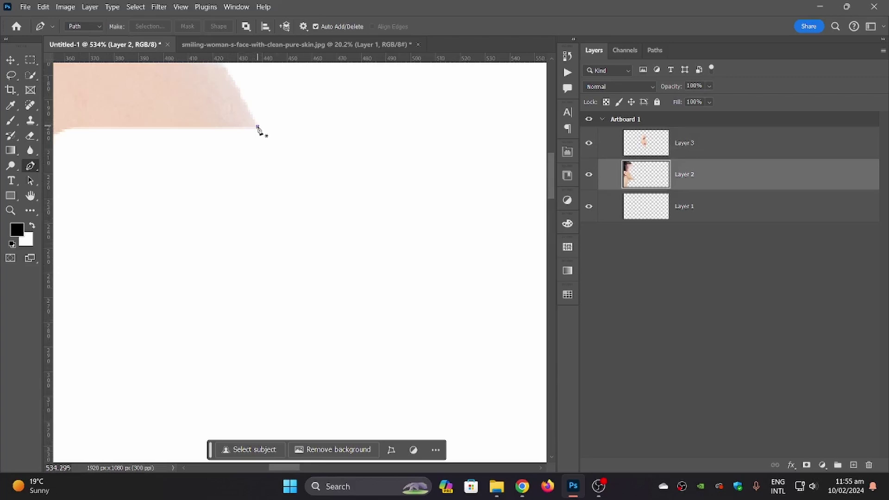
click(258, 128)
scroll(261, 139, down, 9)
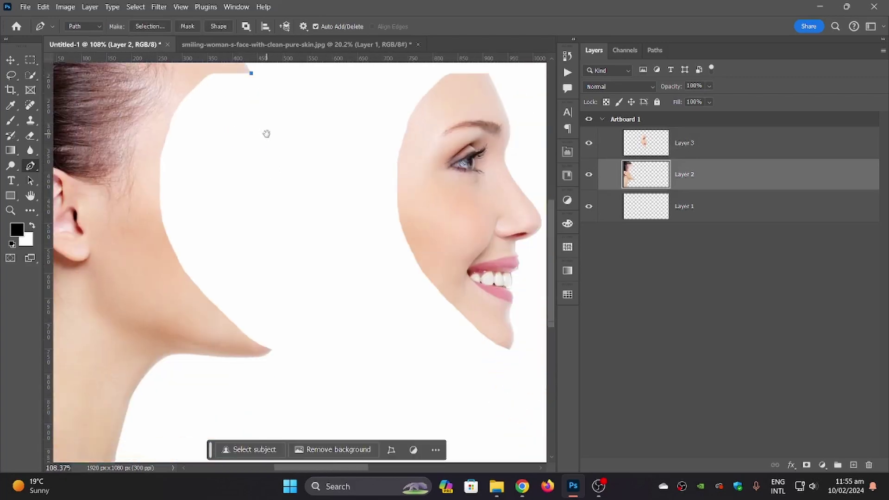
drag(220, 99, 208, 137)
key(ctrl+z)
key(ctrl+z)
key(ctrl+z)
drag(255, 193, 301, 263)
key(ctrl+z)
Extend the path to the chin tip and bend it inward into a smooth curve using two added anchor points.
click(270, 350)
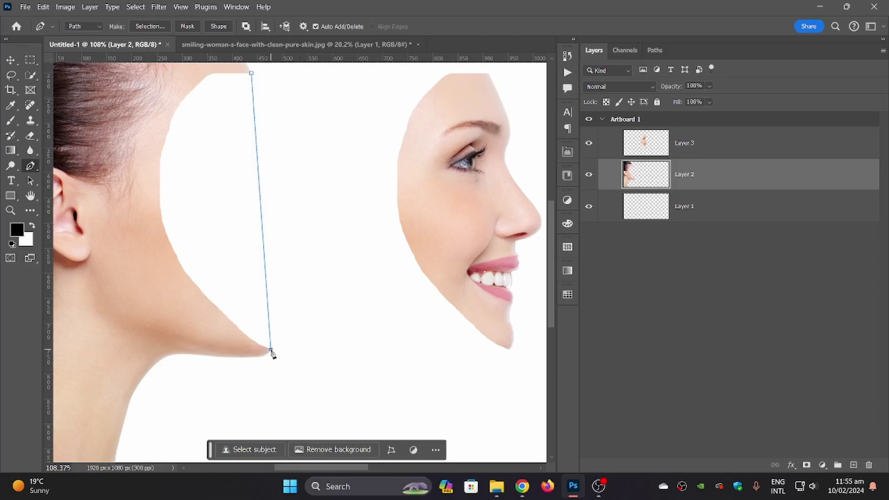
click(257, 158)
drag(257, 159, 213, 170)
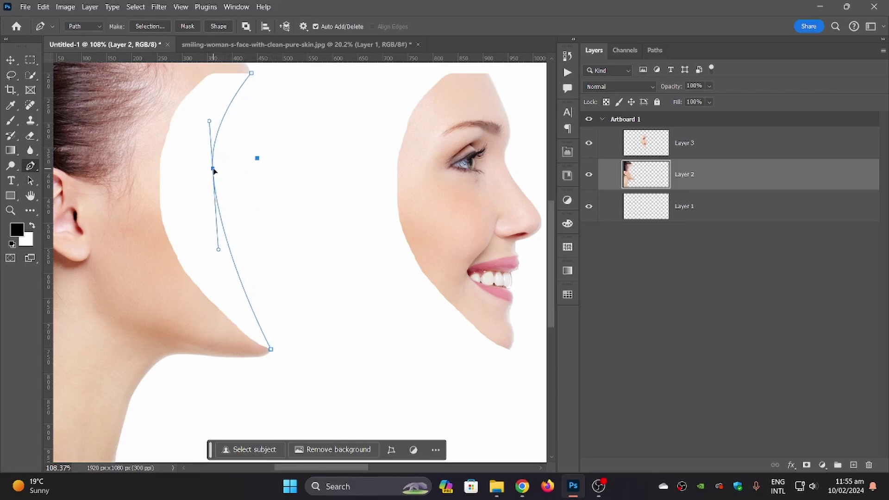
scroll(243, 219, down, 3)
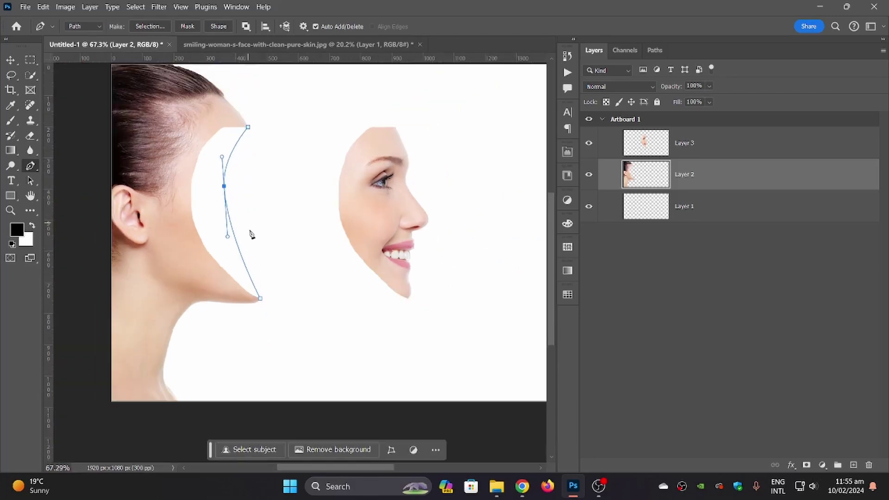
click(242, 262)
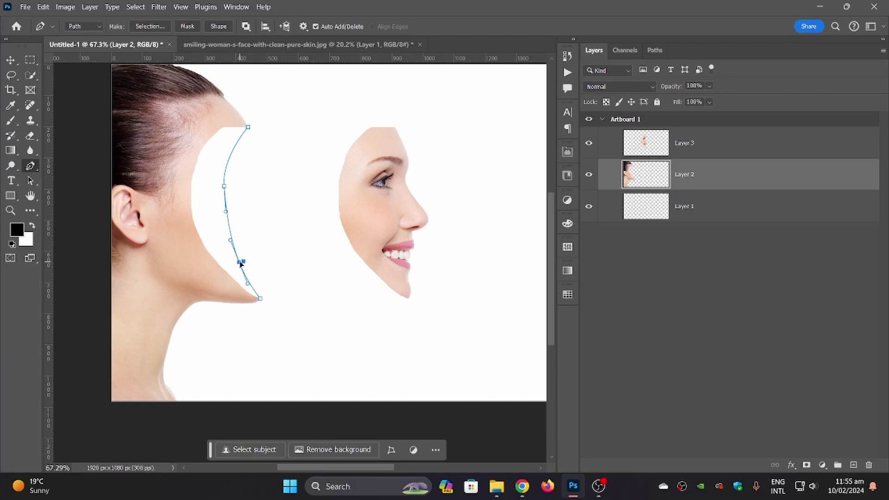
scroll(254, 266, down, 1)
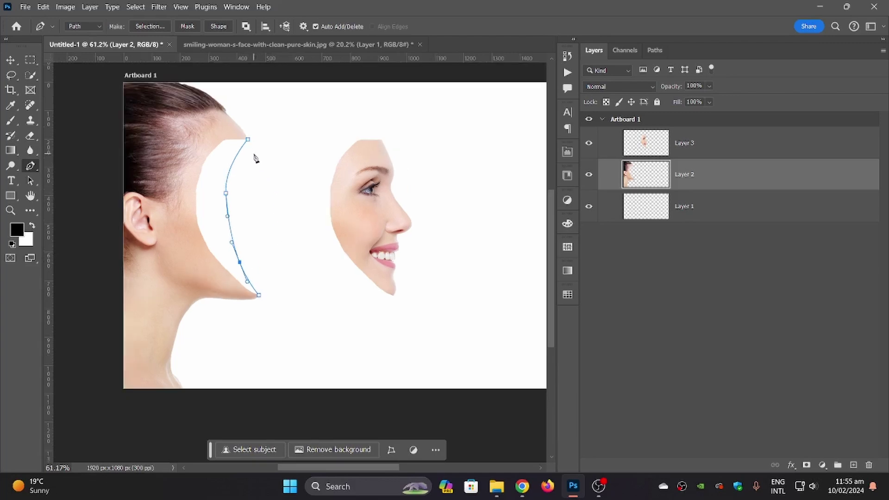
Move the path's lower anchor outward so it sits exactly on the tip of the chin.
scroll(215, 296, up, 15)
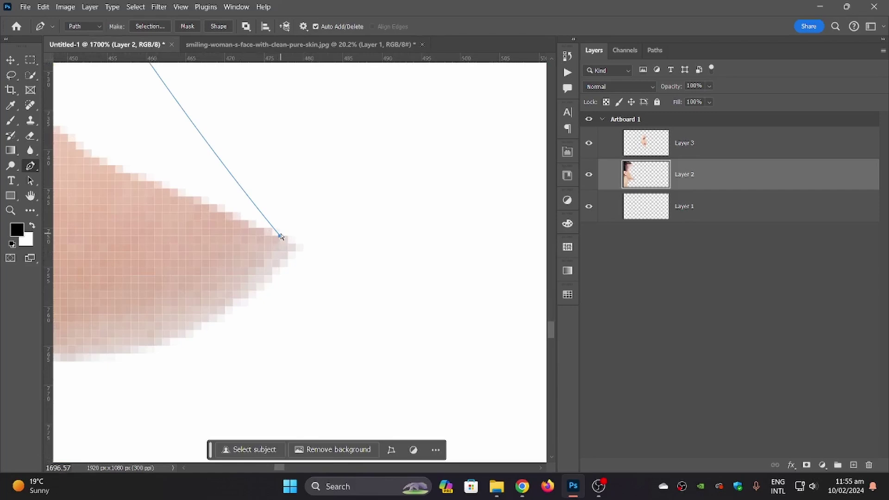
drag(280, 236, 301, 249)
scroll(286, 251, down, 15)
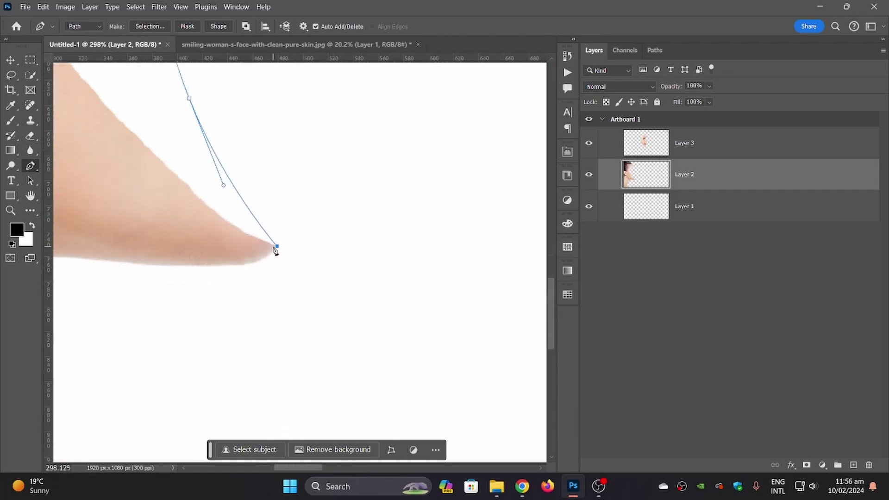
Close the path with anchors through the cheek, temple and forehead behind the cut, ending back at the forehead tip.
click(234, 227)
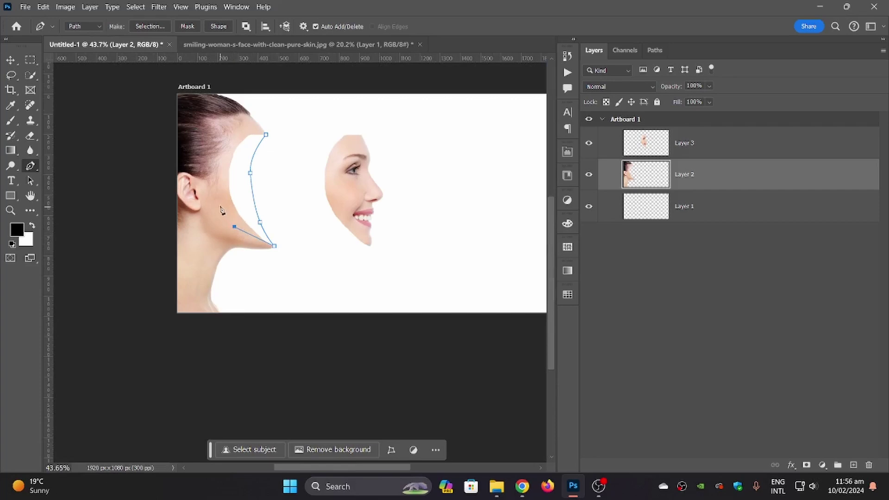
click(244, 121)
scroll(264, 123, up, 7)
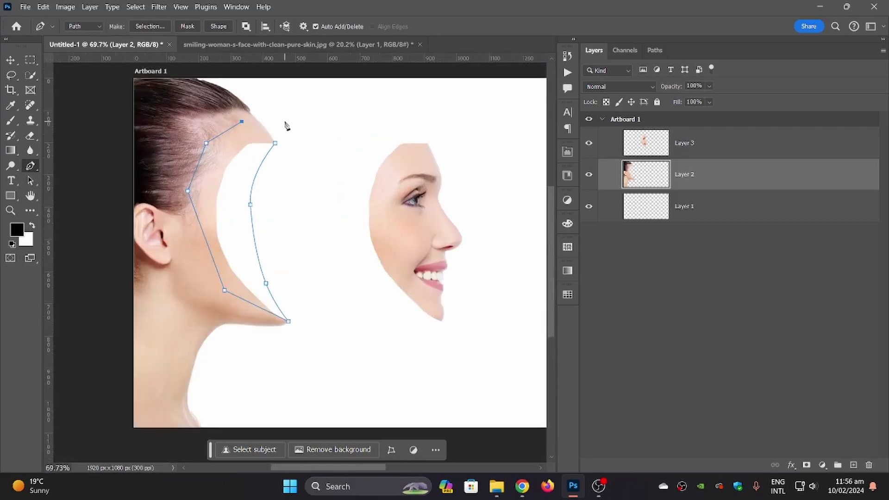
scroll(254, 179, up, 12)
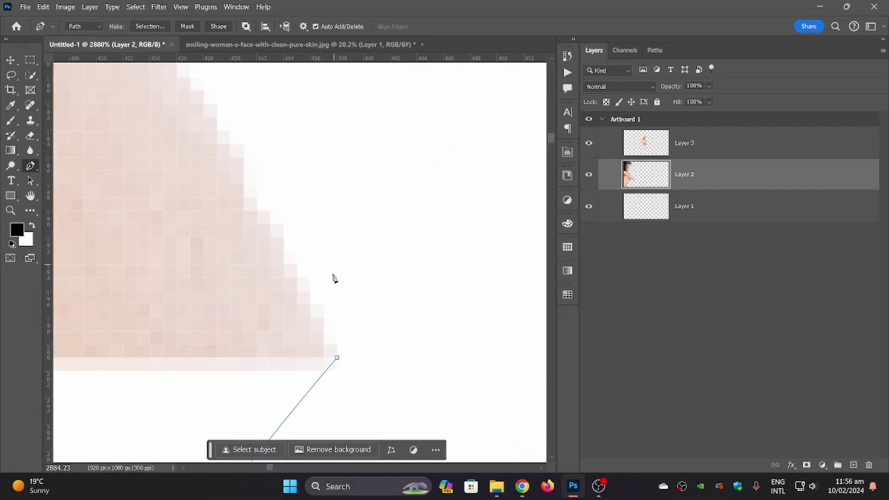
click(297, 331)
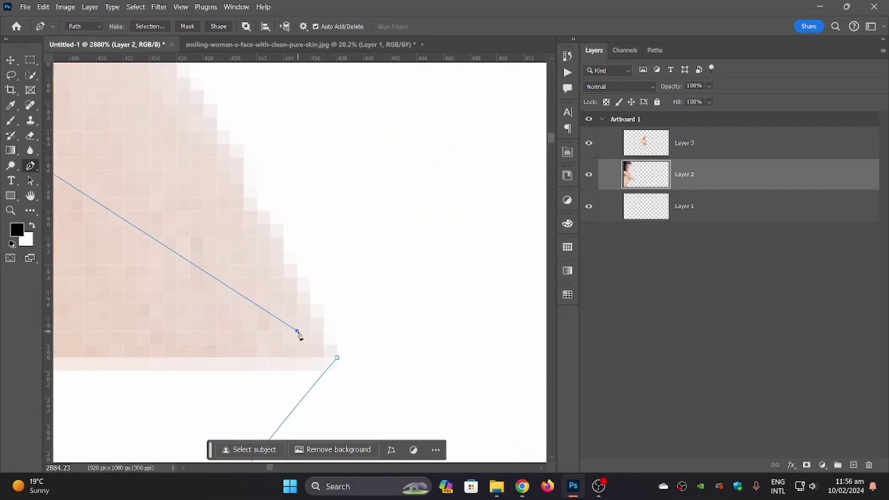
click(337, 359)
scroll(300, 326, down, 3)
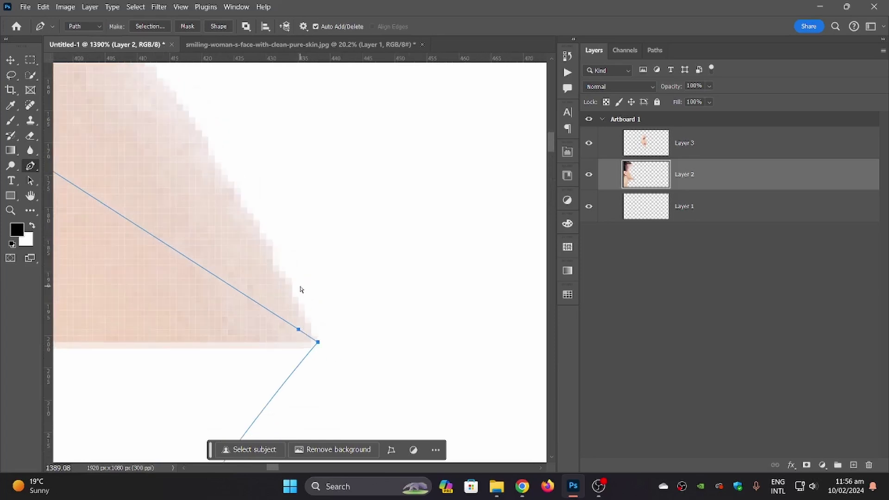
scroll(300, 289, down, 15)
scroll(213, 259, up, 5)
drag(194, 231, 380, 268)
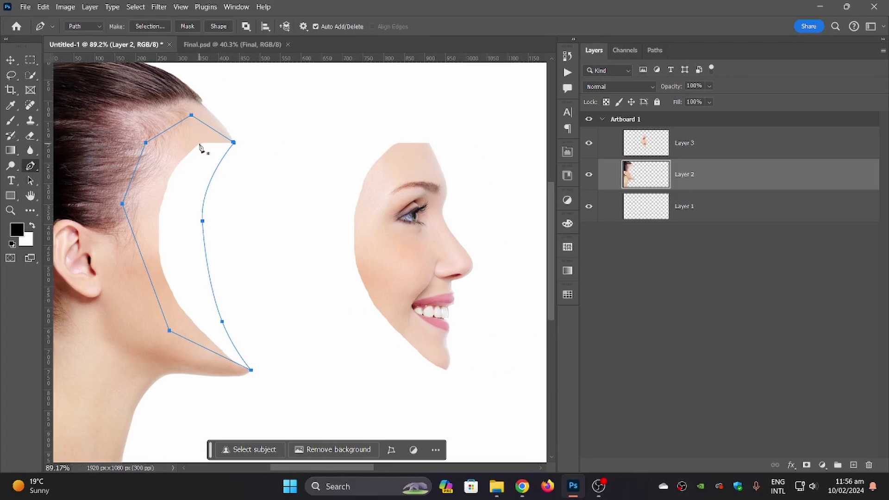
Add a Solid Color fill layer shaped by the path and set its colour to a medium brown based on the skin tone.
click(822, 465)
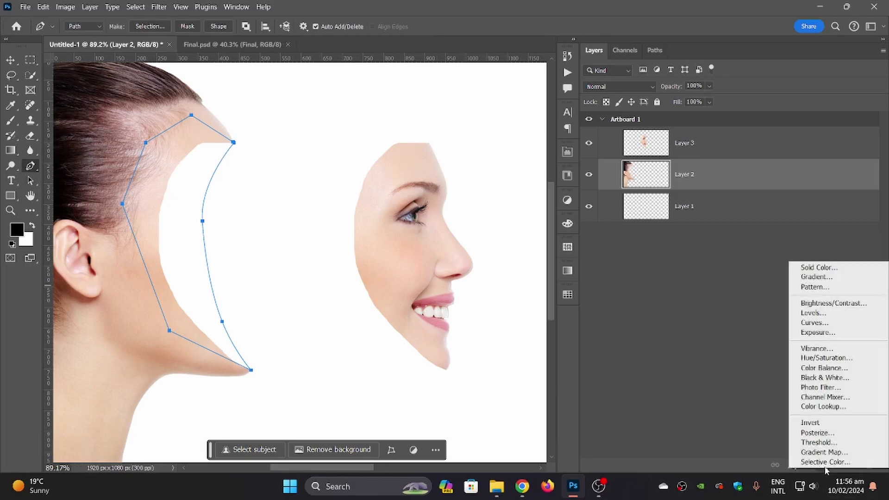
click(811, 269)
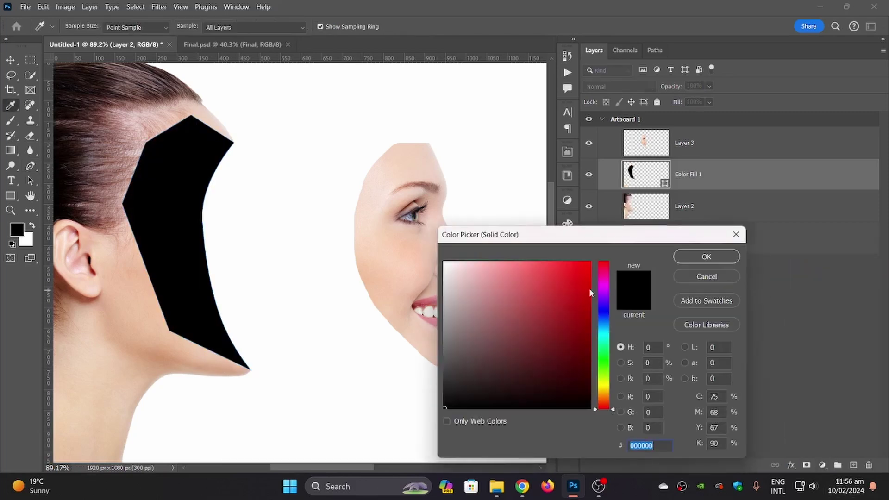
drag(610, 348, 611, 398)
click(187, 300)
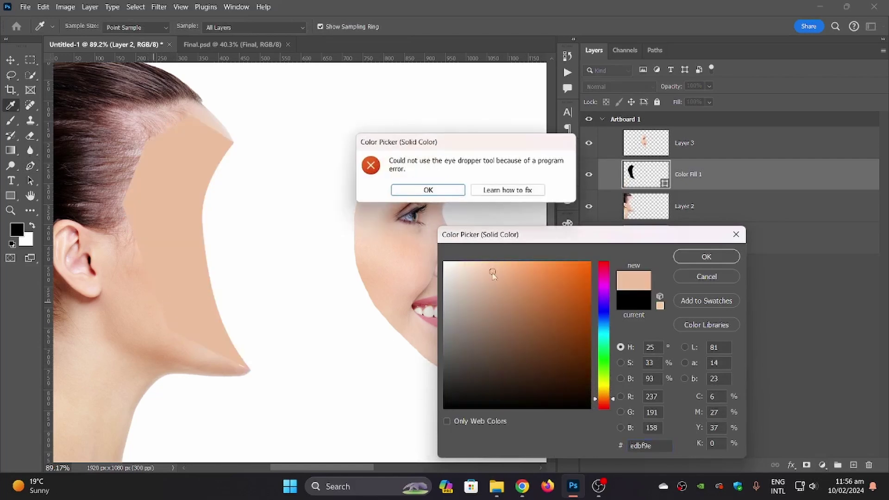
click(430, 190)
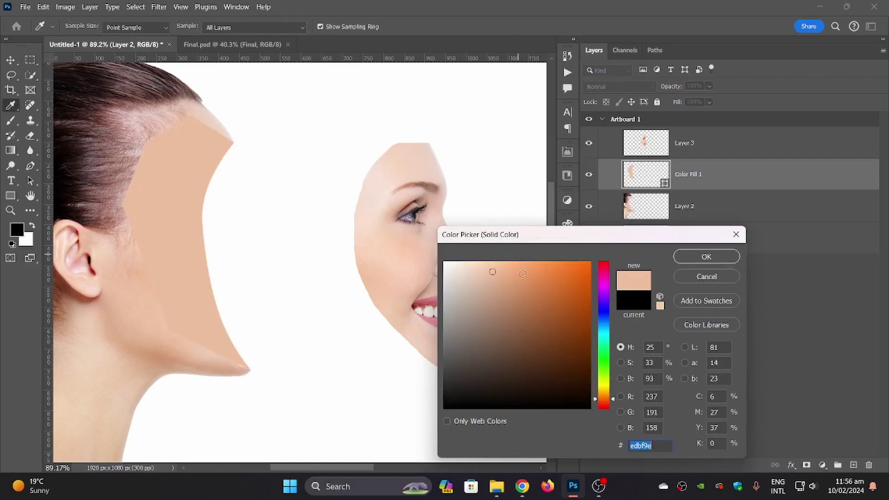
drag(511, 289, 537, 309)
key(Return)
Move the brown Color Fill 1 layer directly below Layer 2 so it fills only the hollow of the cut.
drag(715, 178, 715, 216)
scroll(213, 257, down, 3)
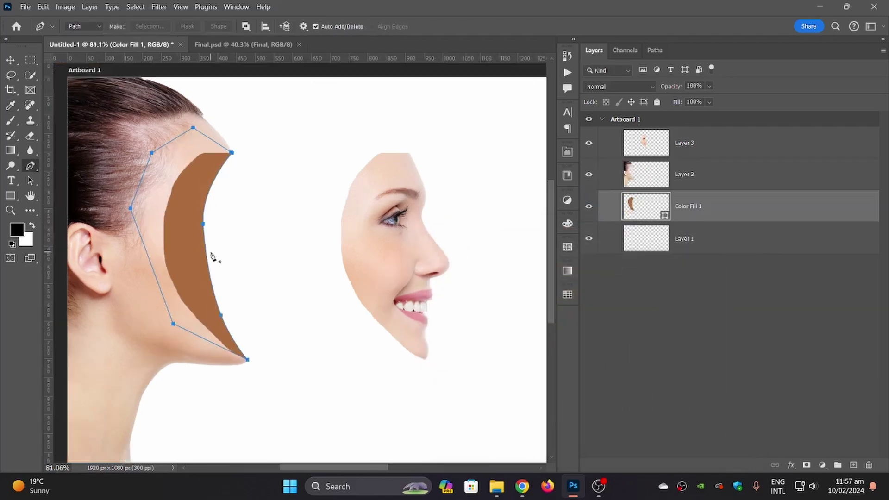
key(v)
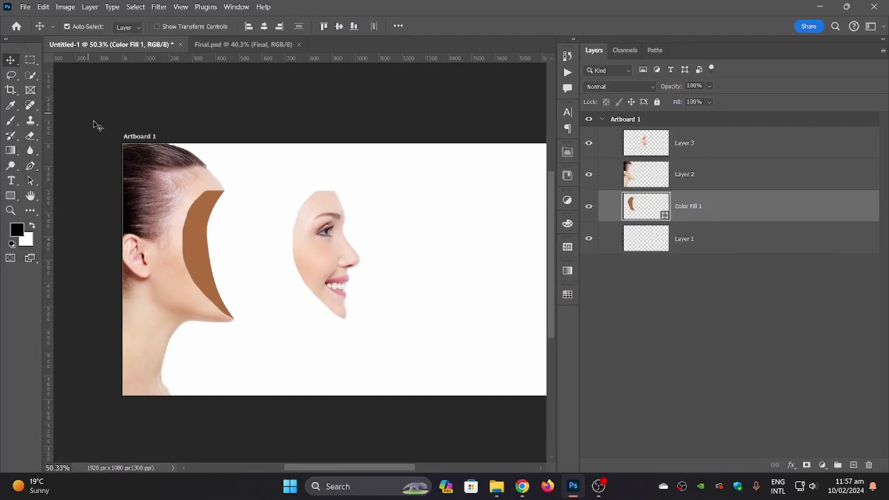
scroll(199, 252, up, 3)
scroll(261, 274, up, 1)
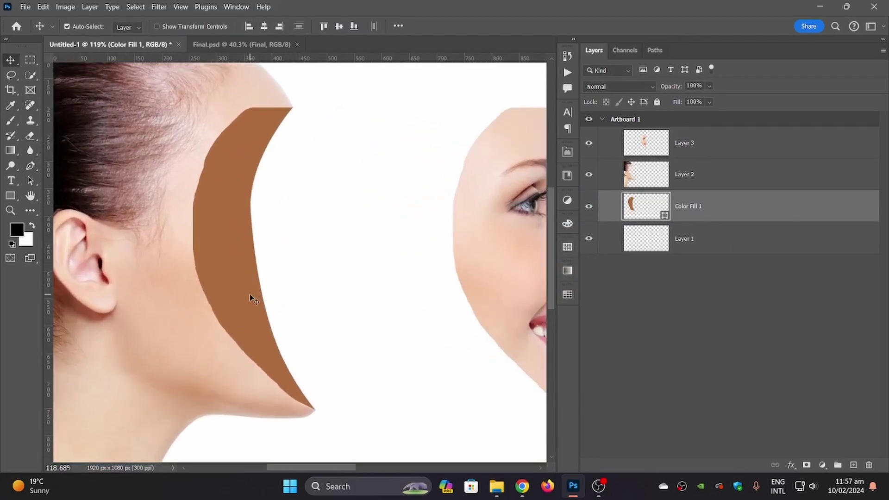
Apply a Bevel & Emboss Inner Bevel to Layer 2 with size 9 px and both highlight and shadow opacity at 100%.
click(712, 171)
right_click(711, 169)
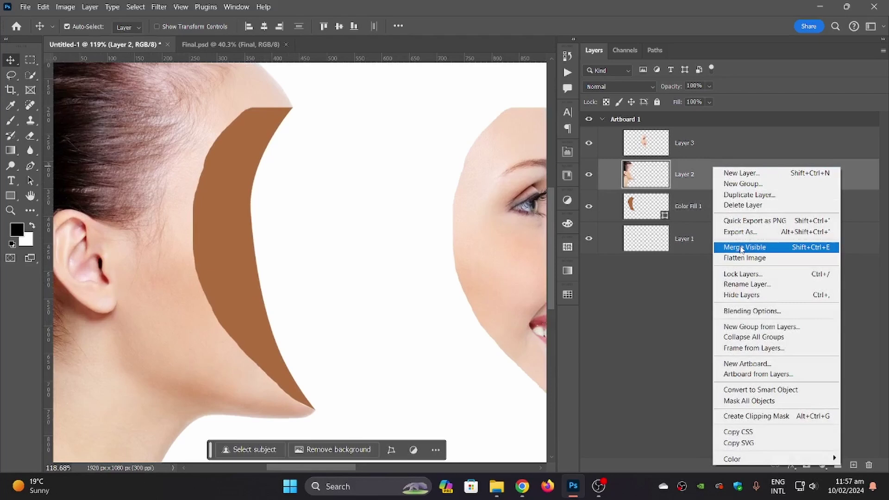
click(771, 310)
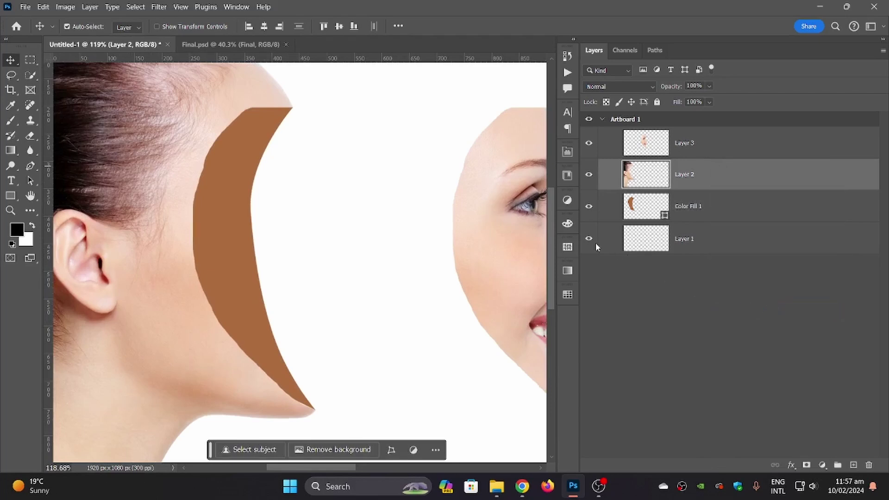
click(363, 208)
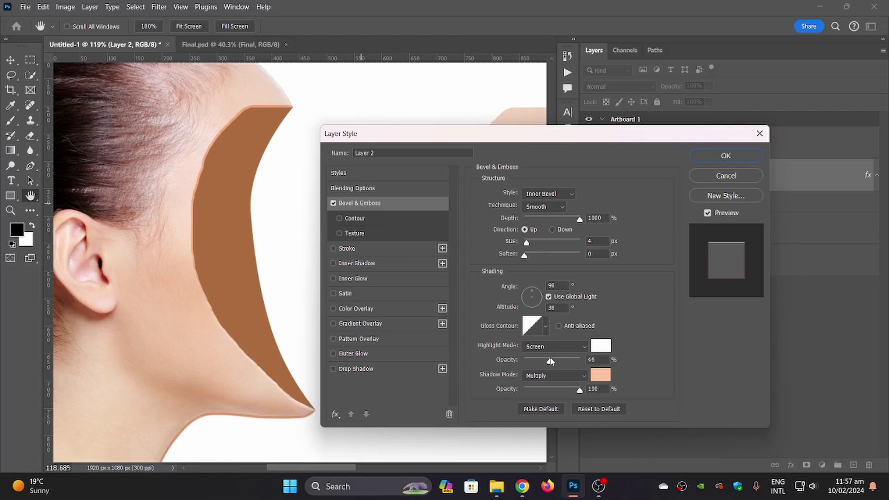
drag(574, 362, 637, 361)
click(580, 390)
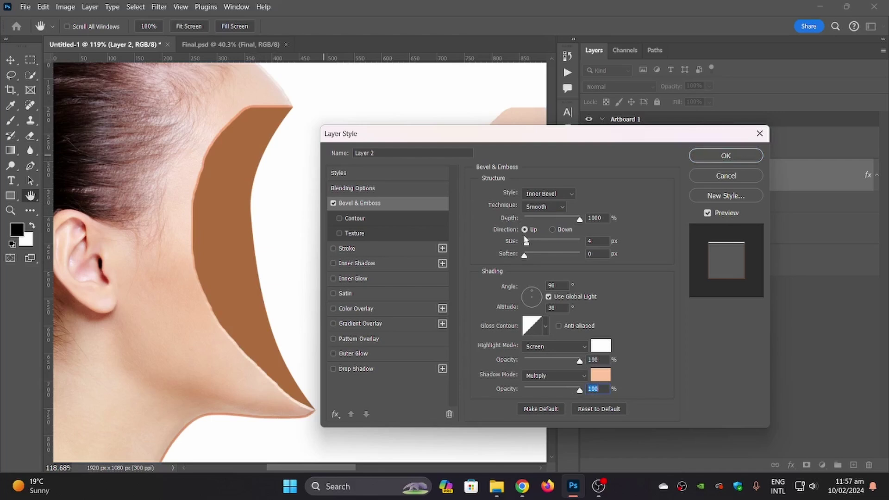
drag(527, 249, 535, 246)
drag(536, 246, 529, 247)
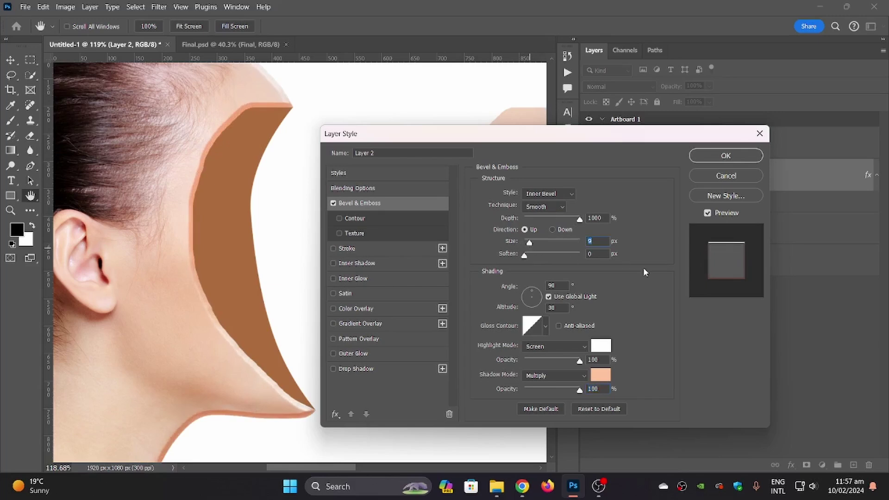
click(746, 159)
Convert Layer 2's Bevel & Emboss effect into separate layers.
scroll(323, 258, down, 2)
scroll(227, 384, up, 3)
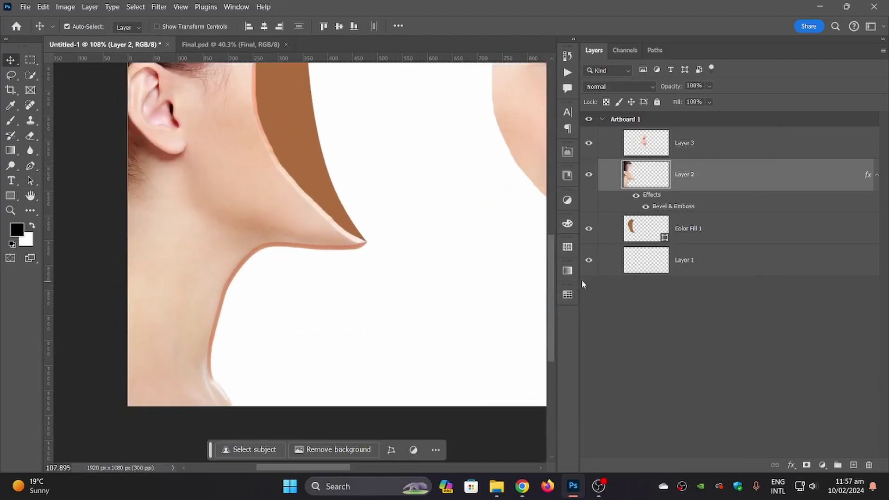
right_click(875, 180)
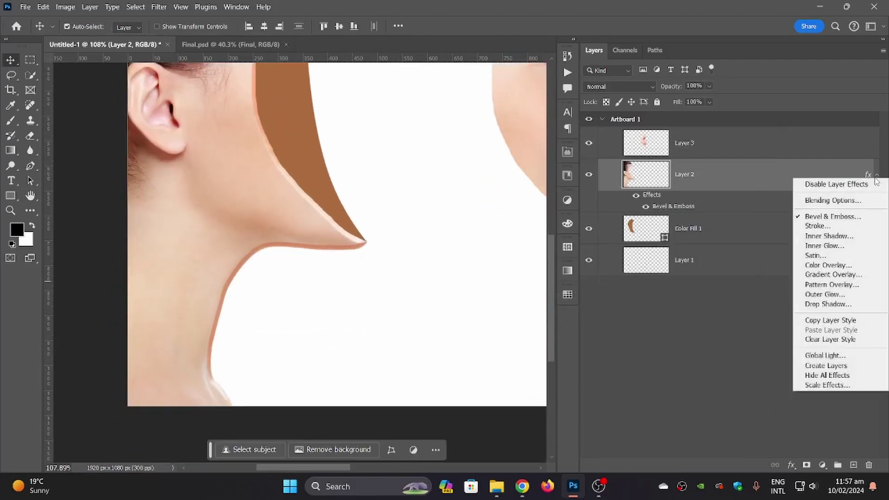
click(844, 367)
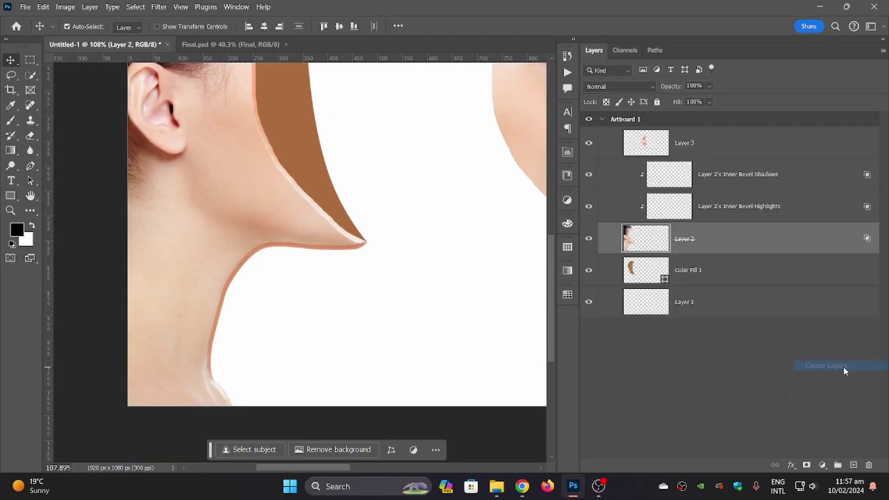
Temporarily hide the Inner Bevel Shadows layer to inspect where its shading falls on the jaw and neck.
click(710, 184)
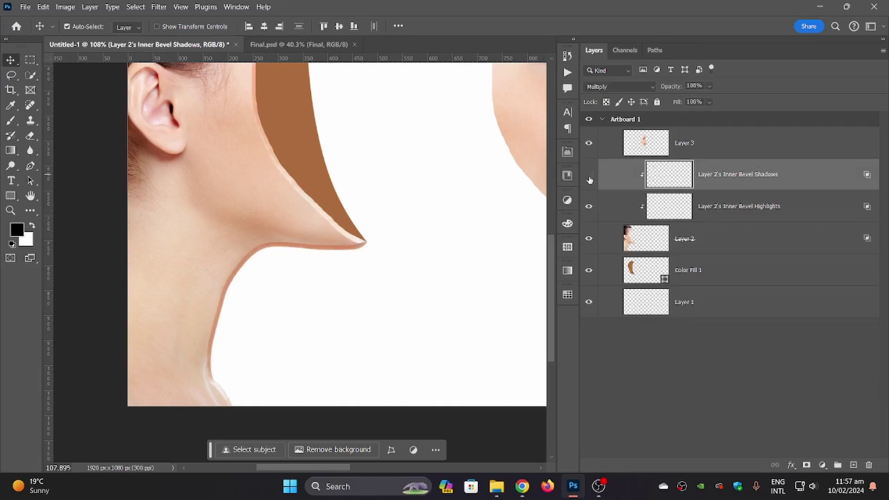
click(589, 180)
scroll(399, 194, down, 3)
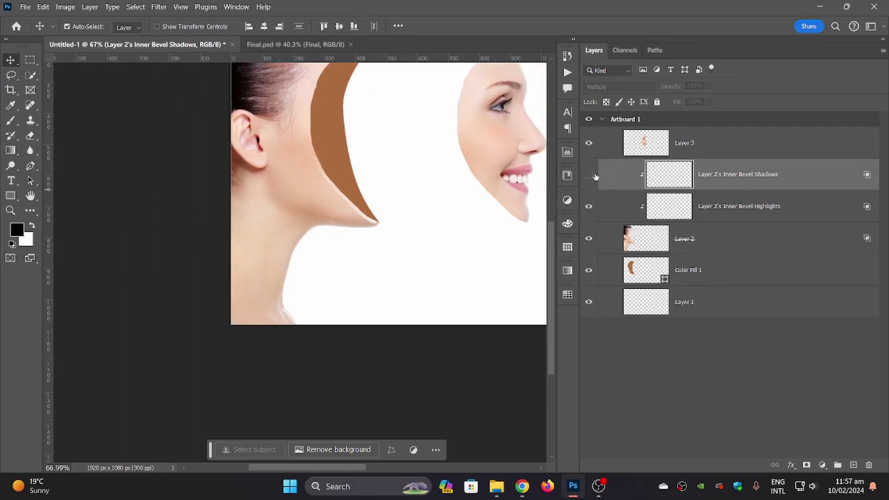
Erase the bevel shadow at the chin tip on the Inner Bevel Shadows layer using a 16 px Eraser.
scroll(327, 246, up, 4)
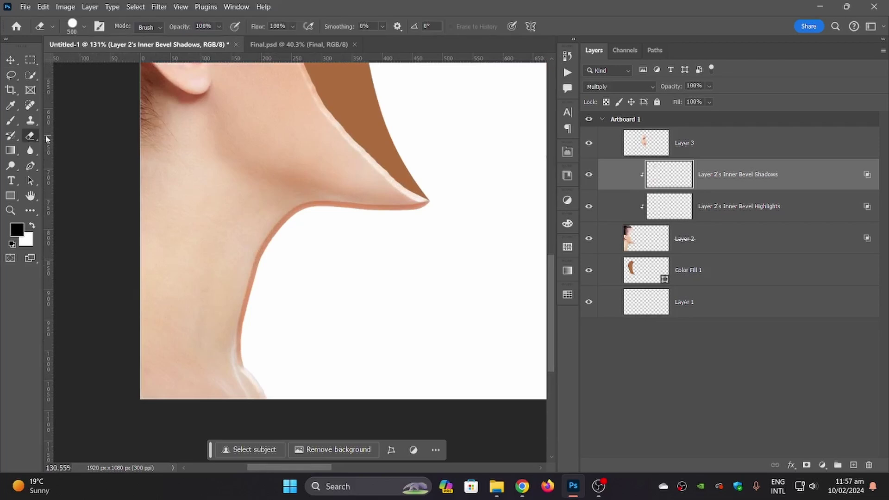
scroll(449, 222, up, 2)
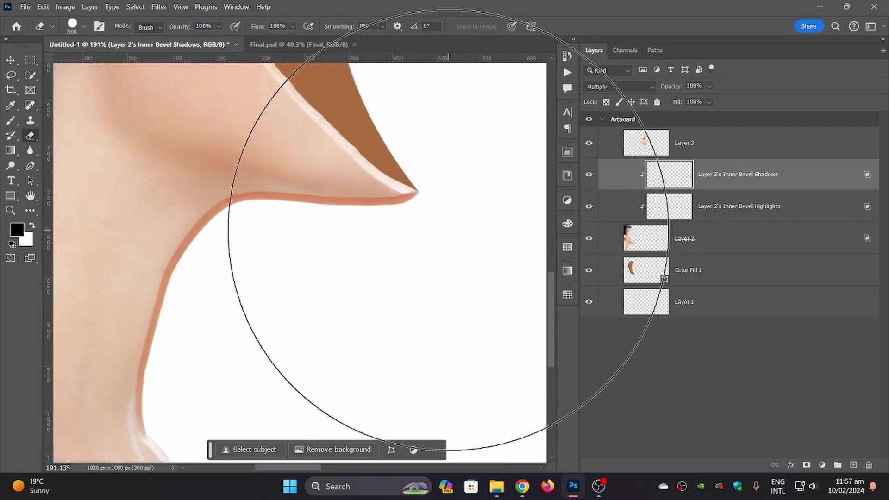
key(bracketleft)
key(bracketleft)
key(bracketleft)
key(bracketleft)
key(bracketleft)
key(bracketleft)
key(bracketleft)
key(bracketleft)
scroll(421, 194, up, 10)
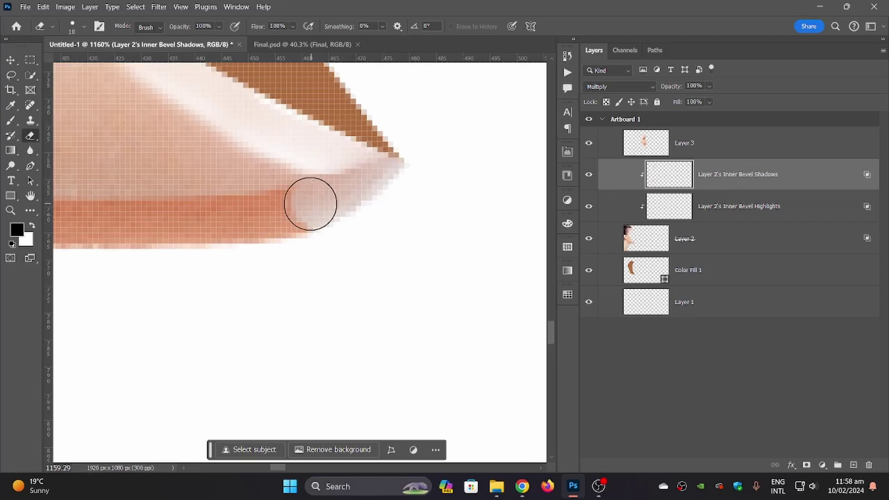
scroll(206, 209, down, 6)
Enlarge the Eraser to 25 px and erase the bevel shadow along the underside of the jaw and the front of the neck.
key(bracketright)
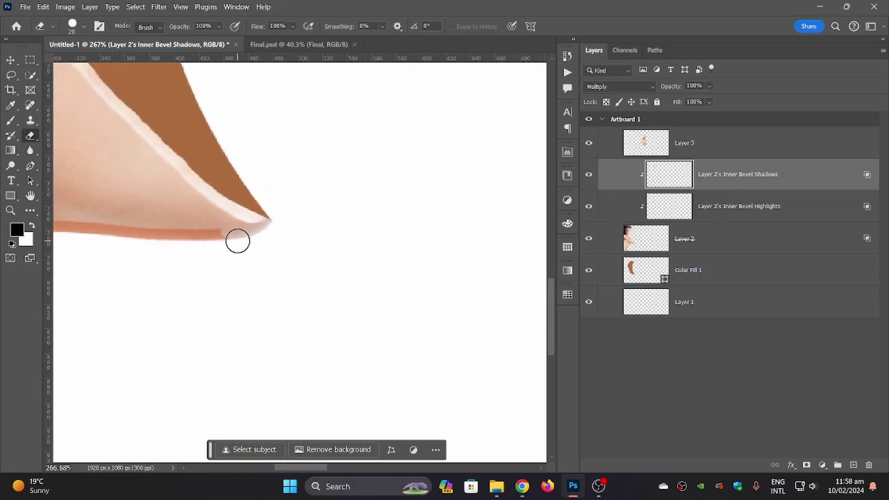
scroll(131, 235, down, 3)
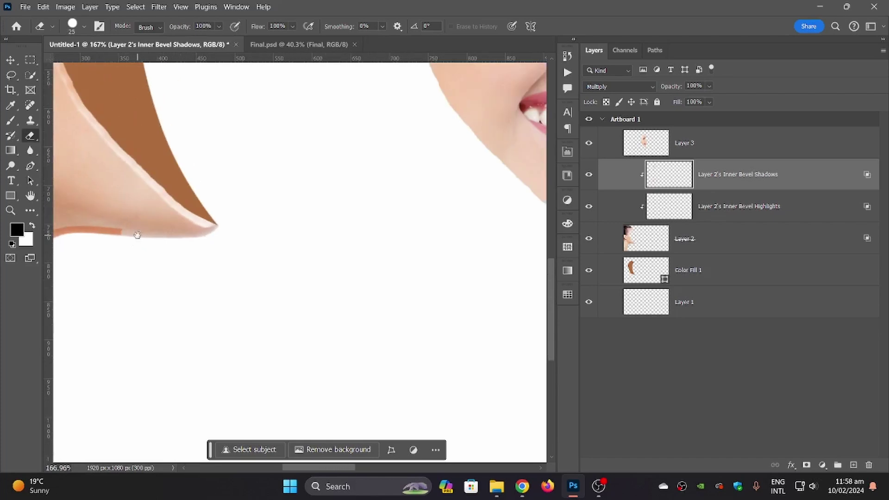
drag(135, 234, 375, 210)
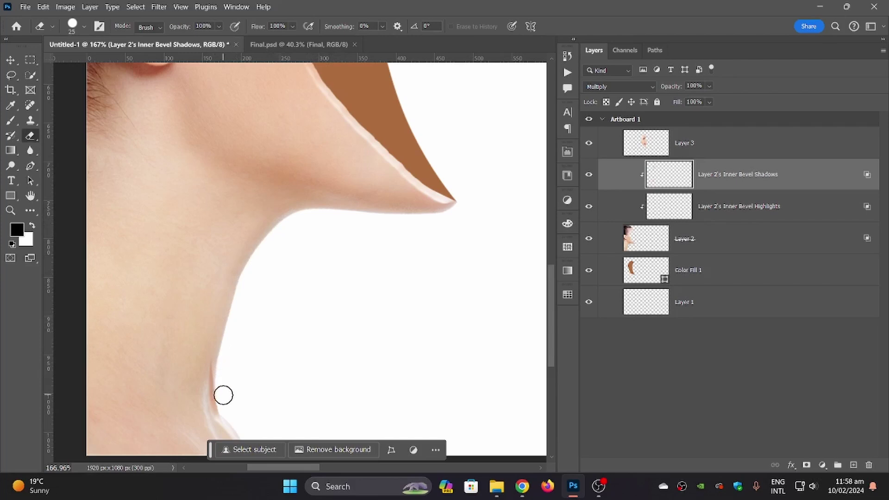
scroll(211, 357, down, 8)
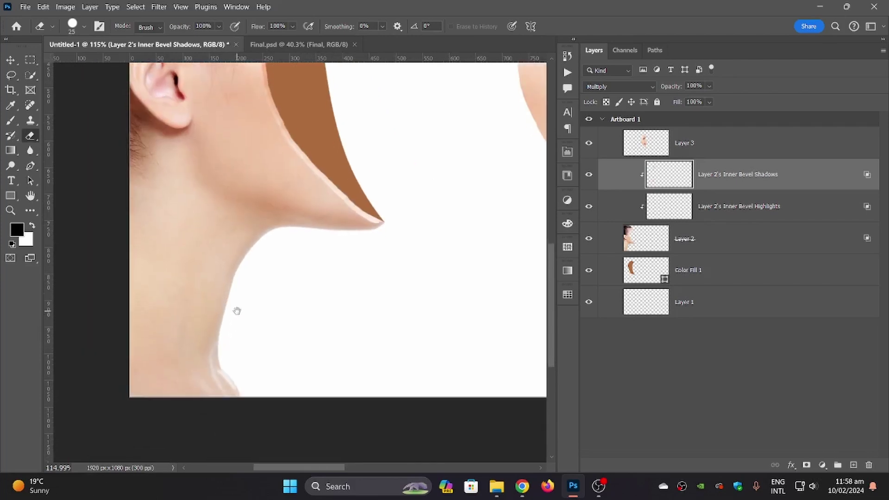
Erase the bevel highlight along the forehead and the top of the hair on Layer 2's Inner Bevel Highlights layer.
scroll(375, 158, up, 8)
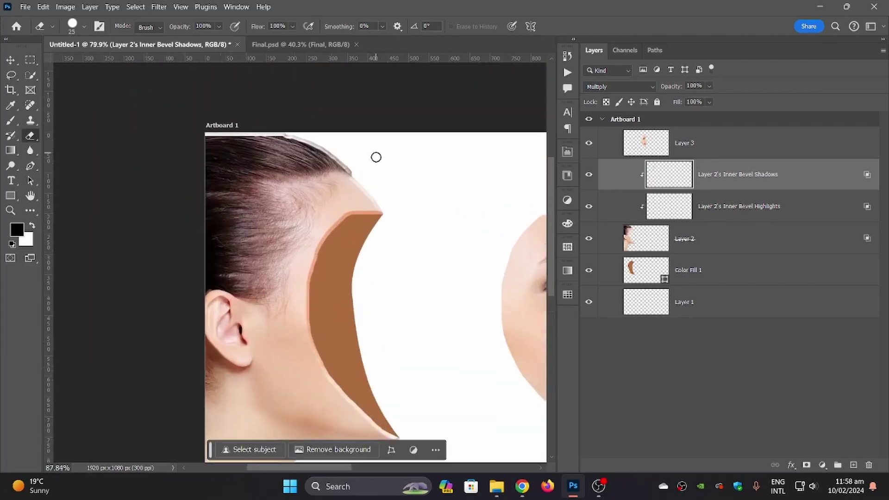
click(713, 209)
scroll(356, 153, up, 7)
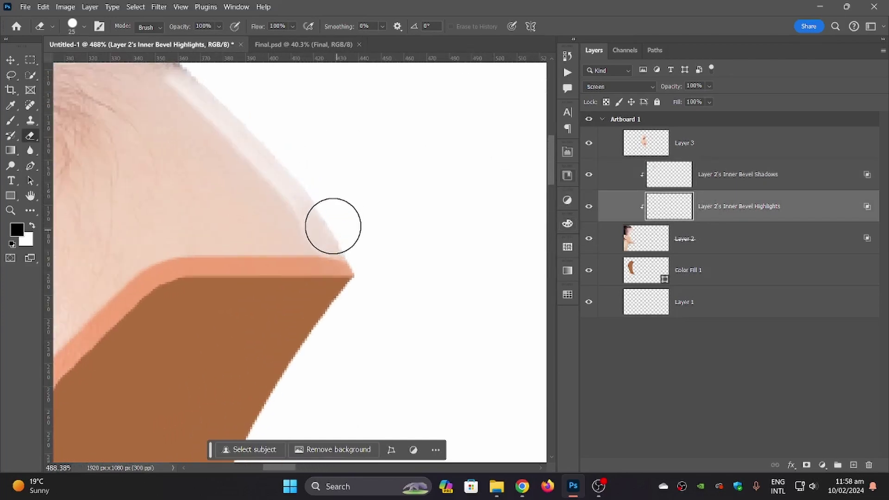
scroll(311, 193, down, 4)
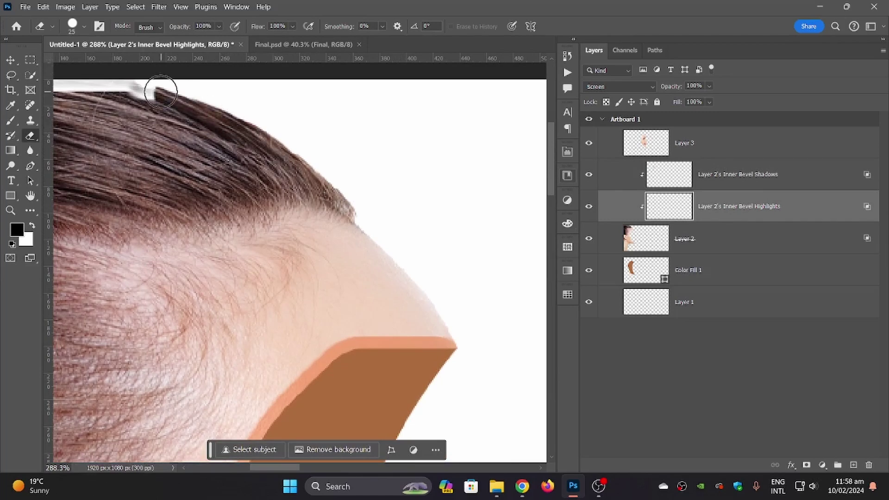
scroll(271, 210, down, 3)
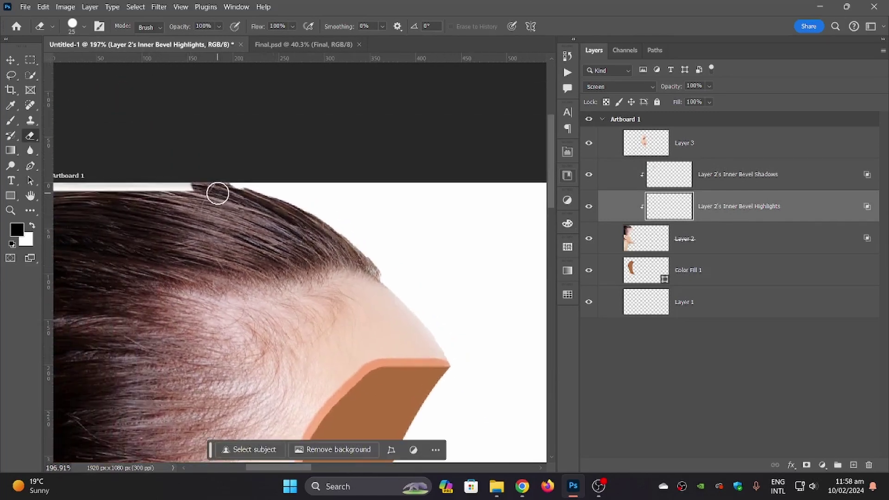
scroll(217, 193, down, 3)
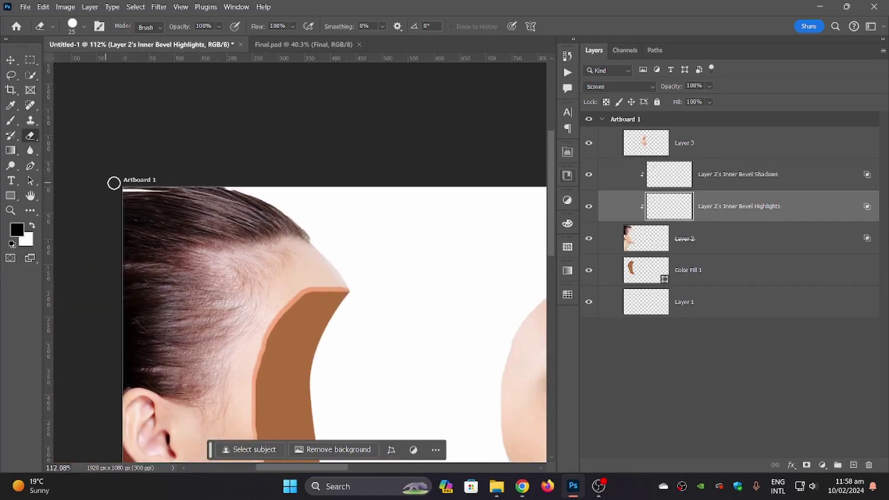
scroll(196, 225, down, 2)
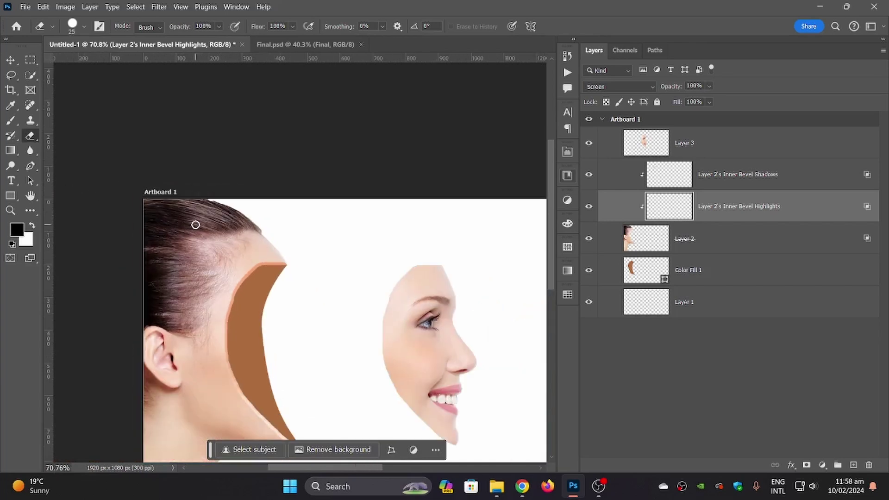
scroll(195, 224, down, 2)
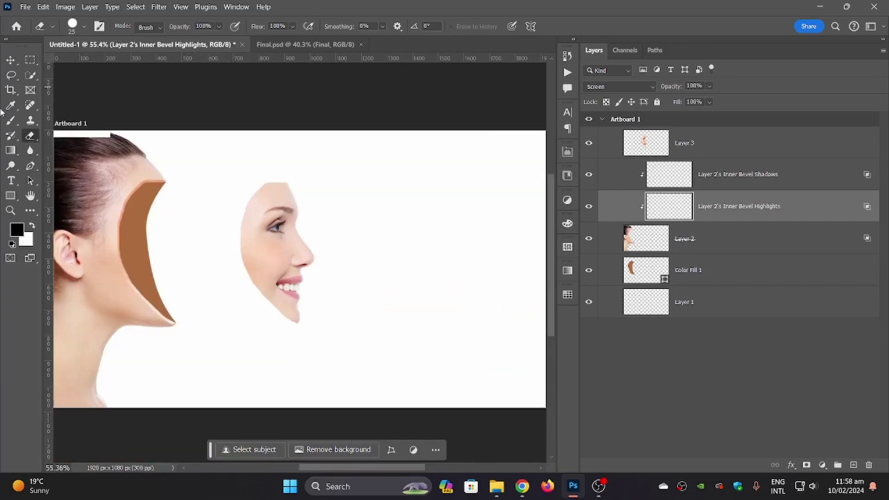
scroll(112, 153, up, 4)
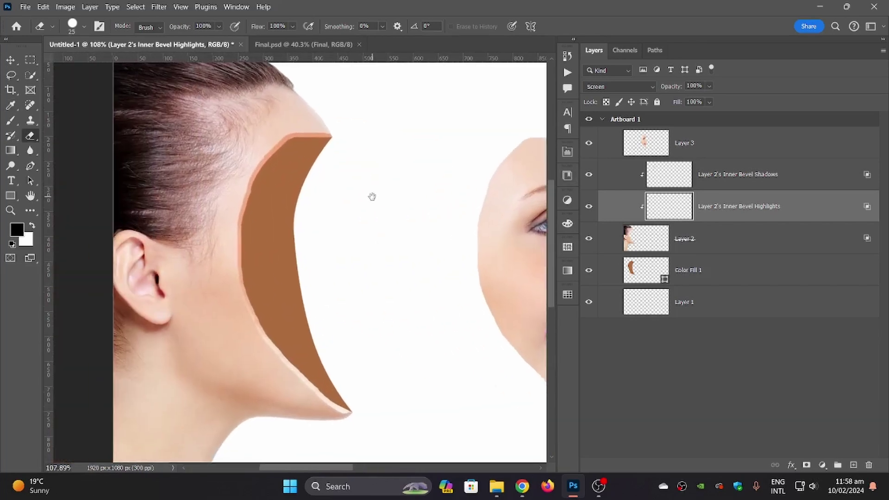
Load the outline of Color Fill 1 as a selection and add a new layer directly above Layer 2.
ctrl+click(650, 271)
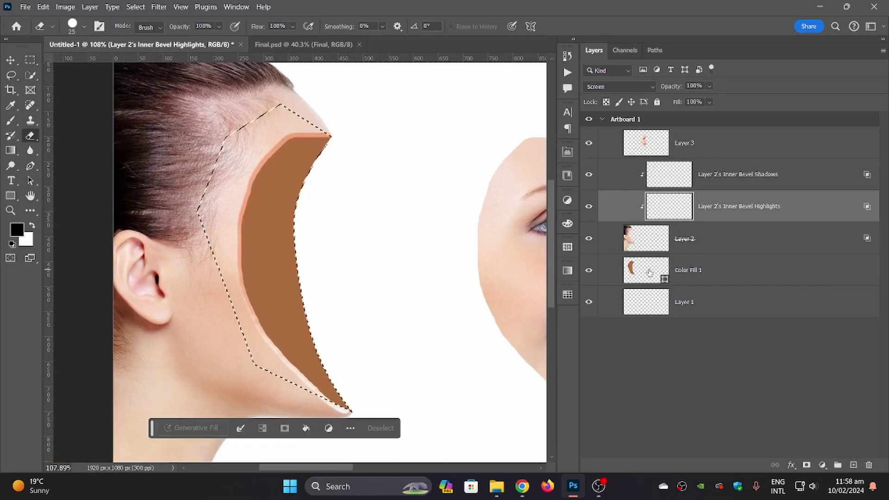
key(alt+bracketleft)
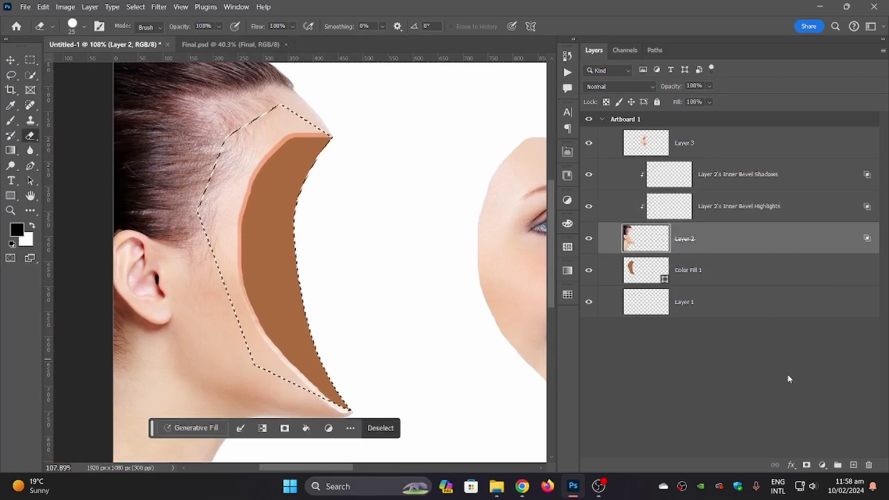
click(852, 464)
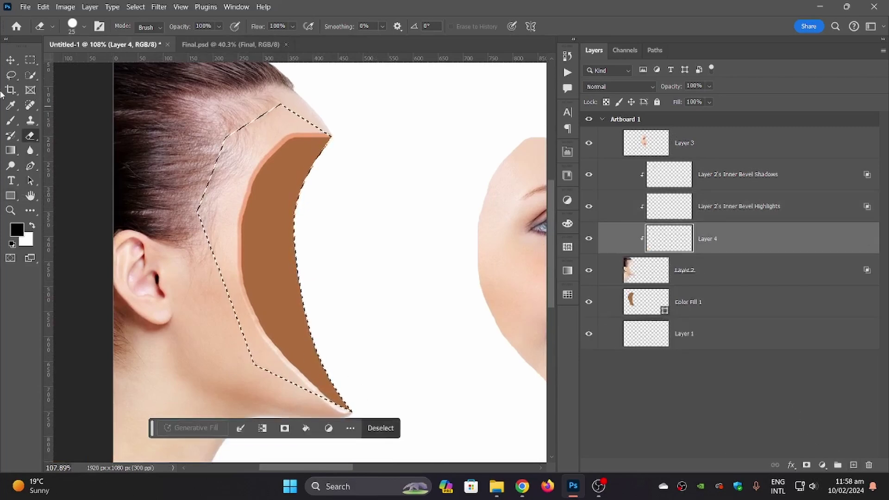
Switch to the Brush with the dark brown foreground color 80502e.
right_click(8, 124)
click(65, 122)
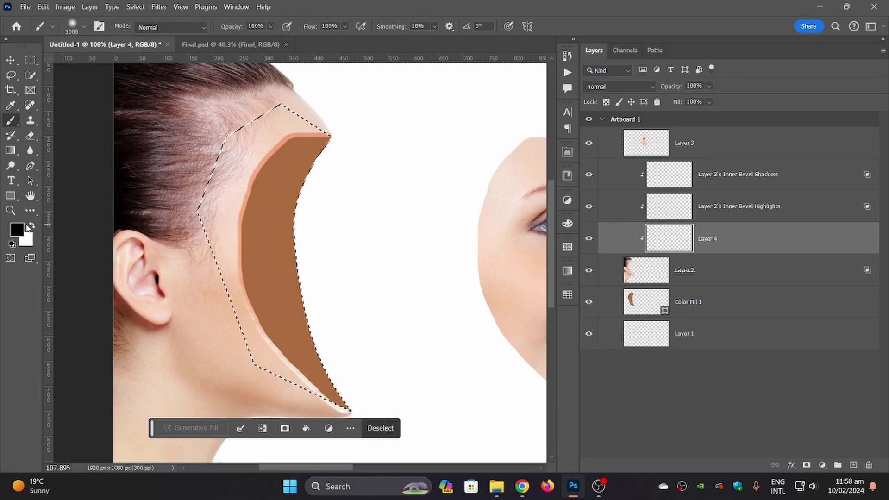
click(26, 227)
click(254, 209)
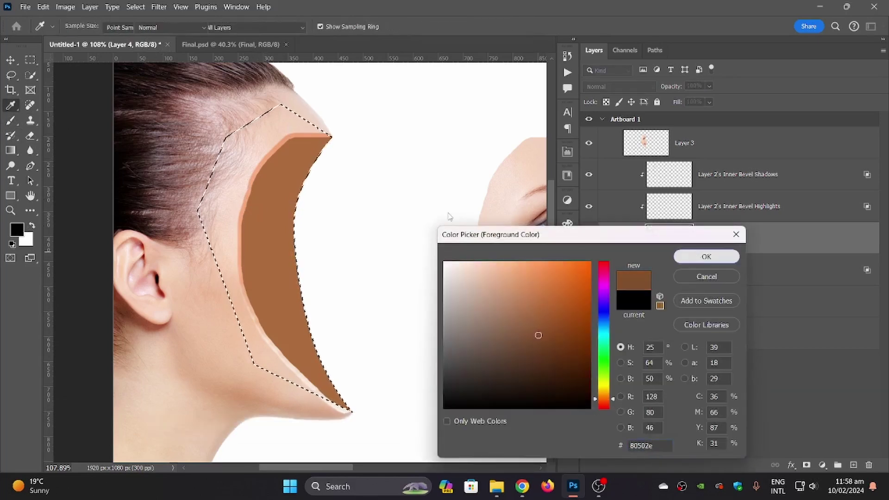
key(Return)
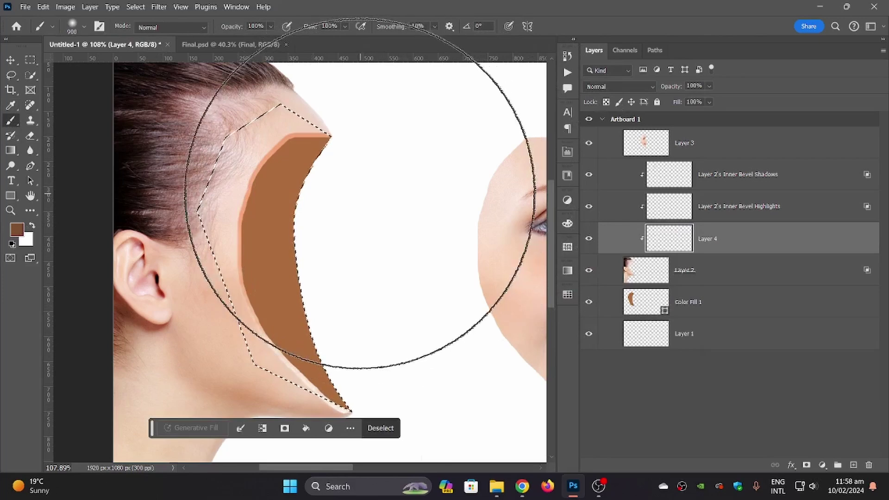
Shade the hollow's edges on Layer 4 with a 90 px brush at 50% layer opacity, and place the layer beneath Layer 2.
key(bracketleft)
key(bracketleft)
key(bracketleft)
key(bracketleft)
key(bracketleft)
key(bracketleft)
key(bracketleft)
key(bracketleft)
key(bracketleft)
key(bracketleft)
key(ctrl+bracketleft)
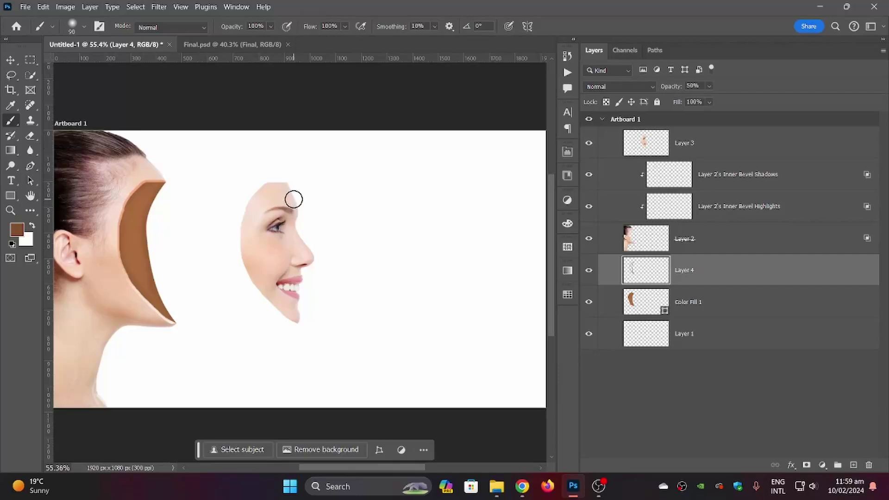
Add a thin Bevel & Emboss edge to the face on Layer 3 and convert the effect into separate layers.
double_click(744, 144)
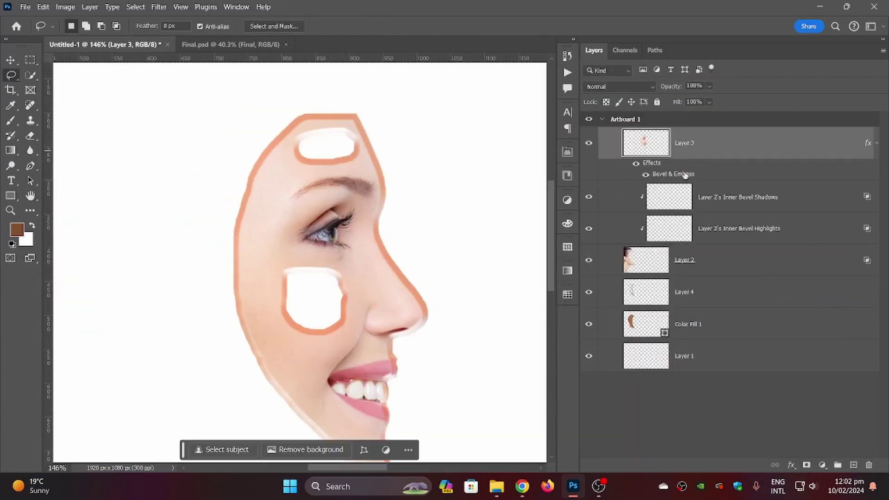
double_click(684, 174)
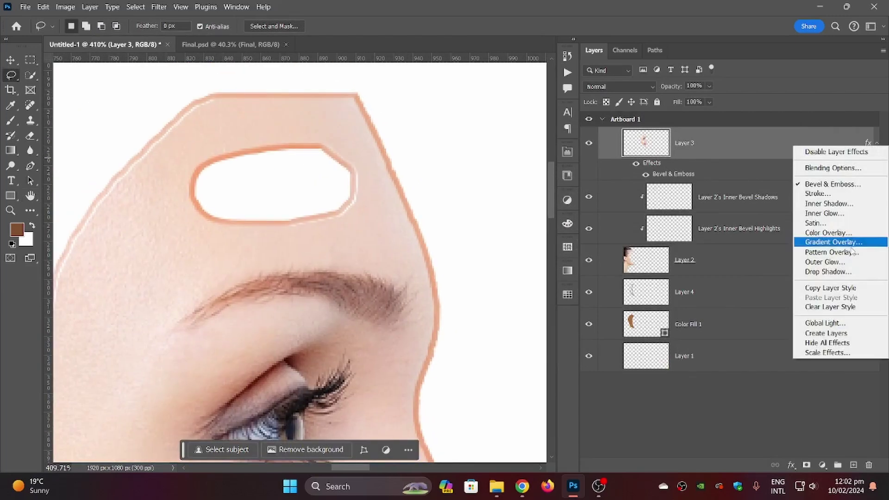
click(829, 241)
Erase the bevel shadow along the nose, lips and chin profile on Layer 3's Inner Bevel Shadows layer using a 25 px Eraser.
key(e)
scroll(387, 137, down, 15)
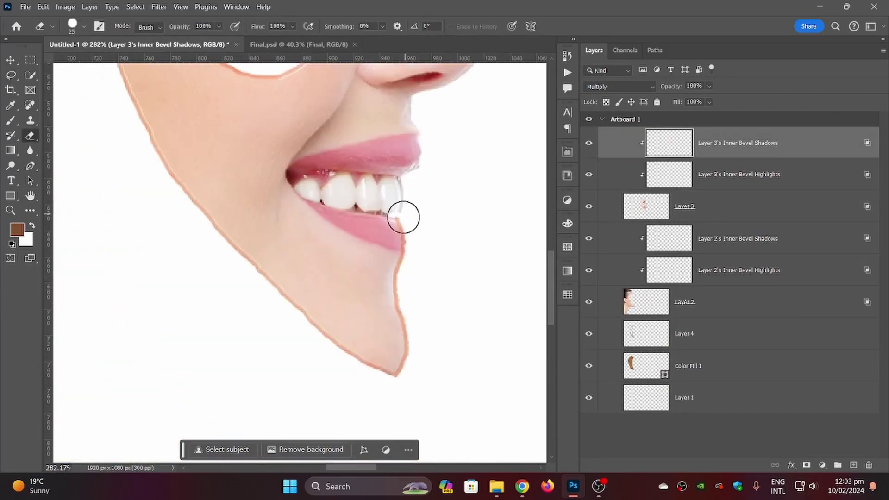
key(ctrl+0)
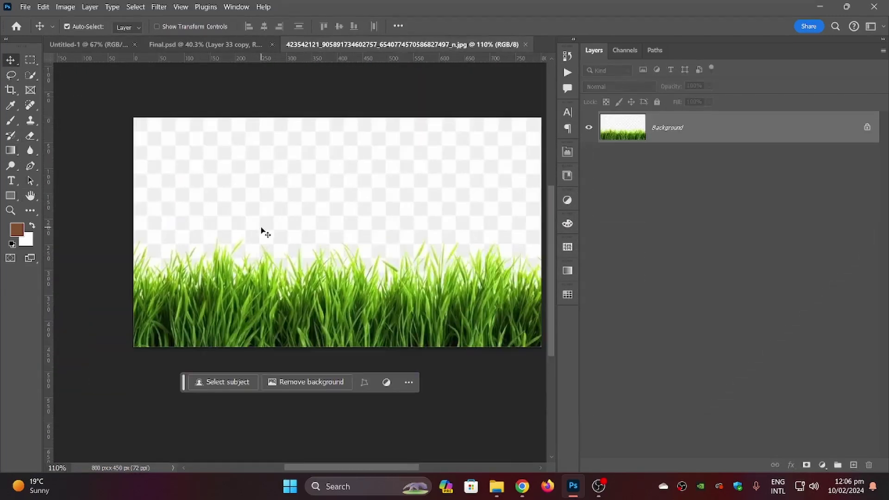
Select the grass in the grass image with Quick Selection, copy it to a new layer and position it near the image's lower edge.
key(w)
drag(262, 296, 503, 302)
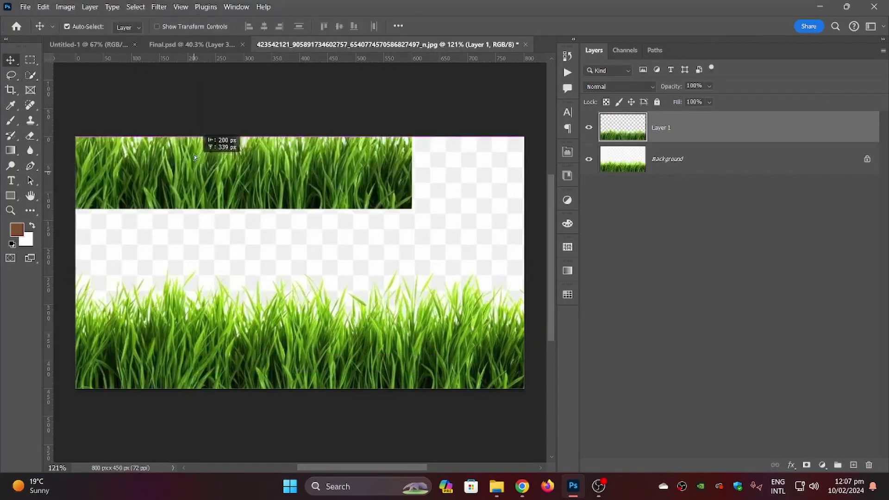
drag(193, 155, 196, 332)
key(ctrl+t)
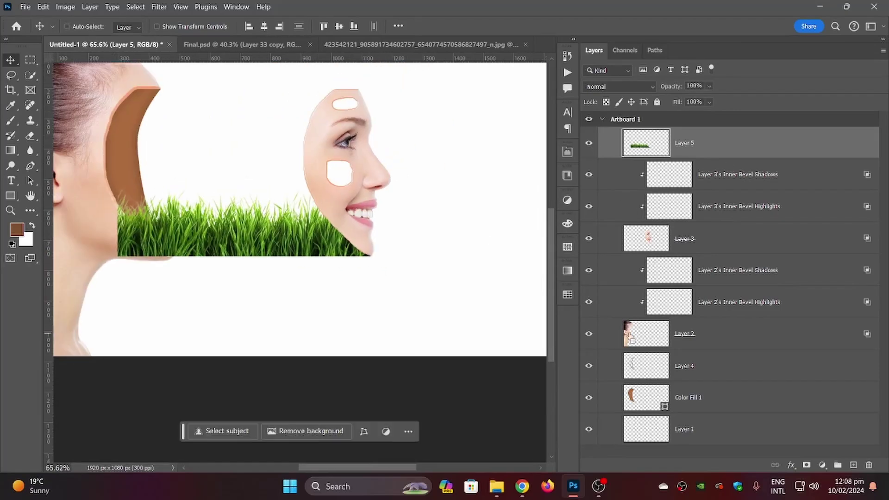
Trim the Layer 5 grass strip to the jaw's cut edge and load the face's outline as a selection for a new layer.
scroll(278, 301, up, 3)
scroll(327, 228, down, 2)
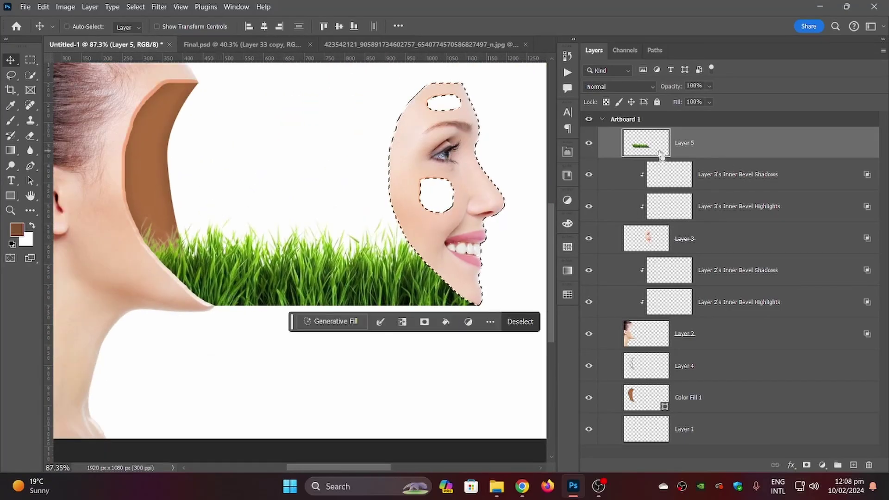
click(853, 465)
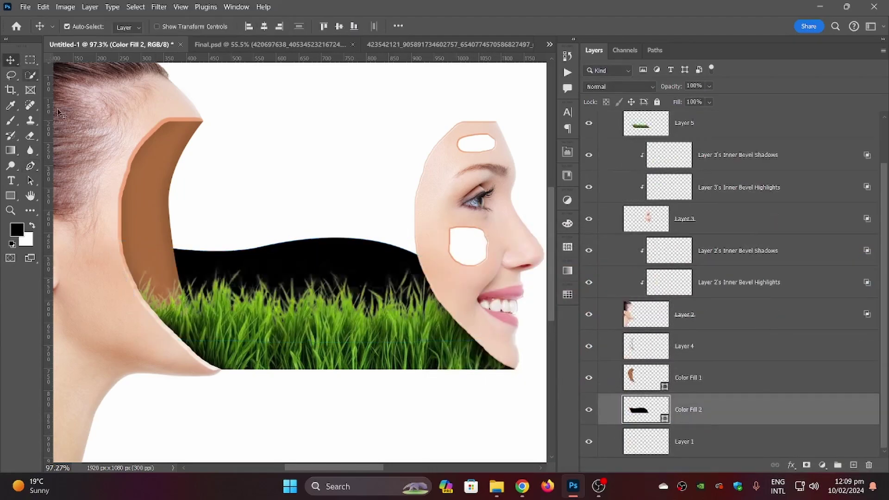
Scale down the white stone image clipped to Color Fill 2 and fit it behind the grass beside the hollow.
scroll(313, 402, up, 2)
scroll(313, 402, down, 6)
scroll(313, 402, up, 5)
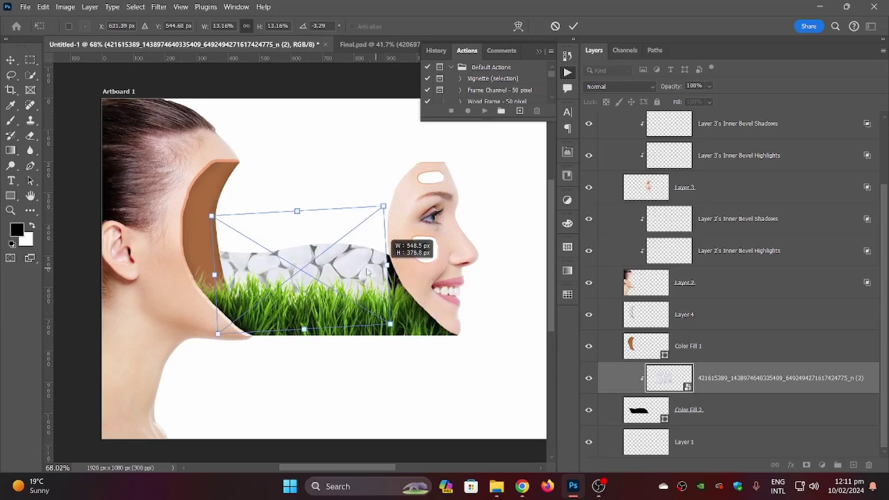
drag(368, 272, 330, 271)
key(Return)
Duplicate the clipped stone image toward the face and mirror the copy horizontally.
drag(266, 267, 359, 256)
scroll(366, 259, up, 5)
scroll(379, 267, down, 3)
key(ctrl+t)
scroll(362, 264, up, 6)
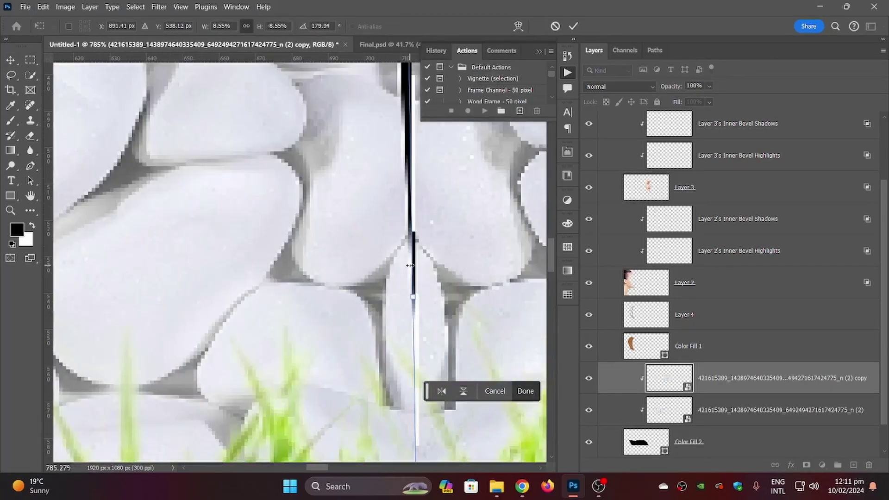
Shift the mirrored stone copy sideways so its edge meets the original stone image along the seam.
drag(419, 257, 428, 258)
scroll(394, 241, down, 3)
drag(358, 188, 366, 187)
key(Return)
scroll(324, 222, down, 3)
scroll(306, 220, up, 3)
mouse_move(299, 220)
mouse_down()
mouse_move(314, 219)
mouse_move(305, 220)
mouse_up()
scroll(724, 353, down, 2)
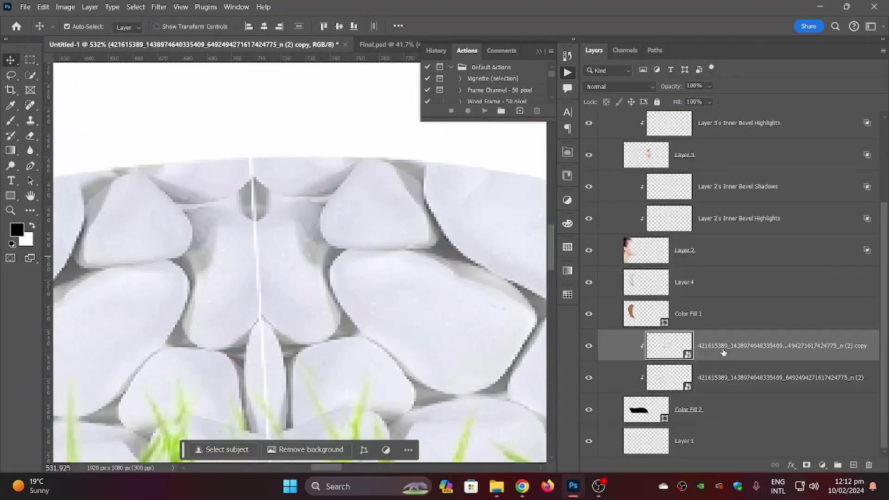
Move the mirrored stone copy beneath the original stone layer and nudge it to tighten the seam.
drag(723, 353, 724, 393)
drag(305, 244, 299, 237)
scroll(299, 241, down, 10)
Release the clipping mask on the Layer 7 pebble pile.
right_click(721, 296)
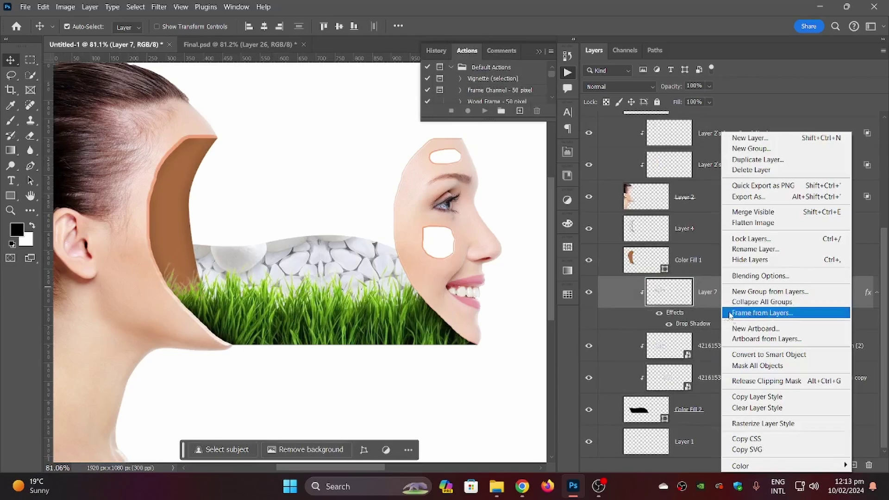
click(766, 381)
scroll(359, 200, up, 2)
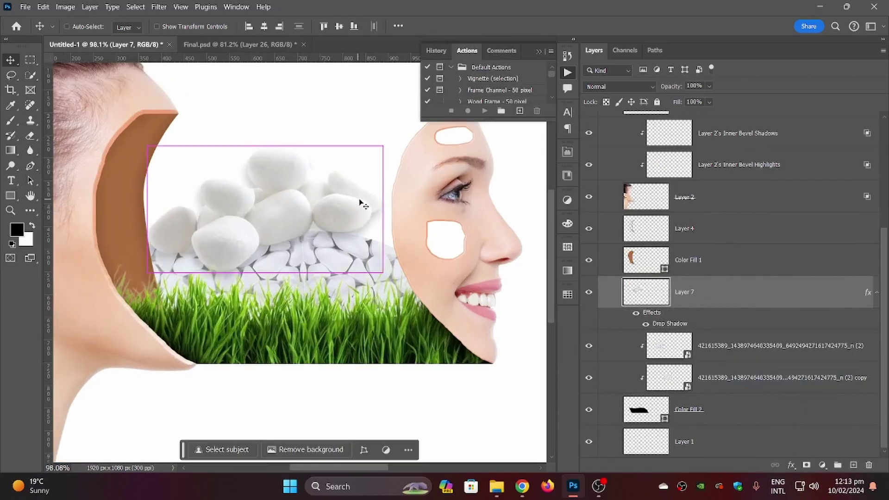
Scale down the Layer 7 pebble pile and rest it on the upper edge of the stone wall.
key(ctrl+t)
drag(407, 158, 411, 172)
key(Return)
scroll(361, 214, down, 8)
scroll(361, 214, up, 10)
key(ctrl+t)
key(Return)
scroll(410, 290, up, 3)
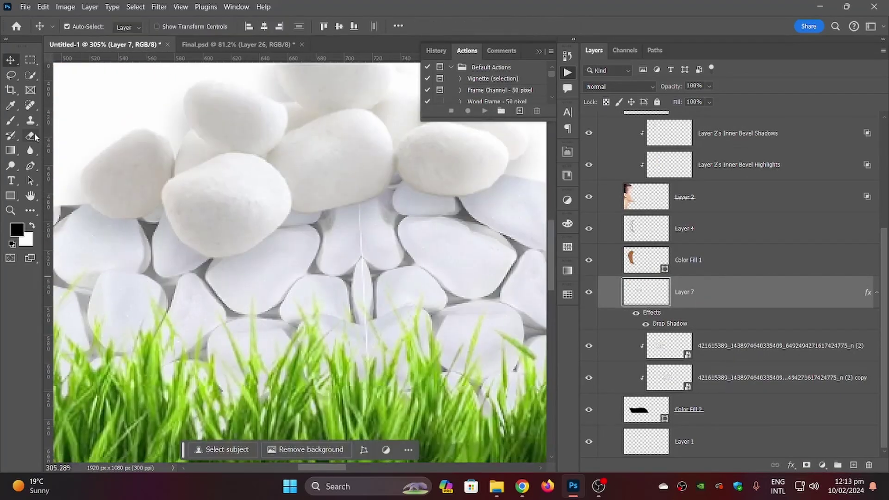
Rasterize the stone image and erase the white seam between it and its mirrored copy with a smaller Eraser.
right_click(747, 377)
click(467, 348)
scroll(467, 348, down, 5)
scroll(471, 355, up, 6)
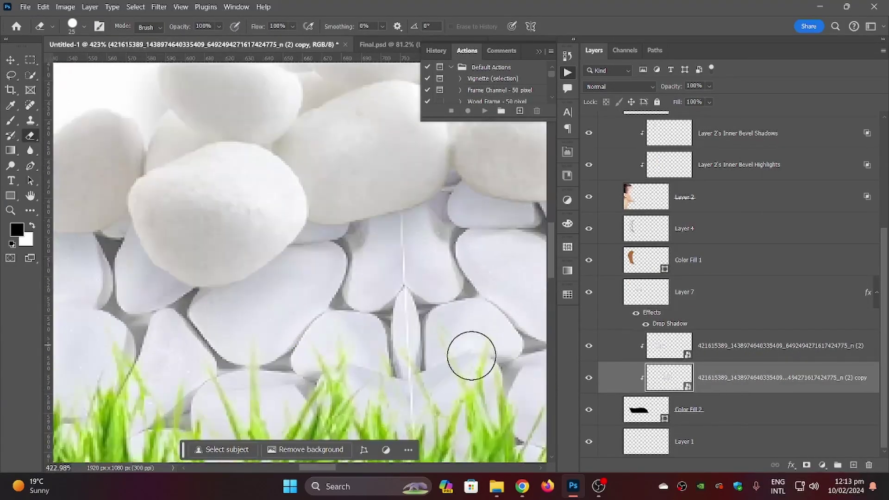
key(bracketleft)
key(bracketleft)
scroll(420, 424, up, 6)
right_click(727, 347)
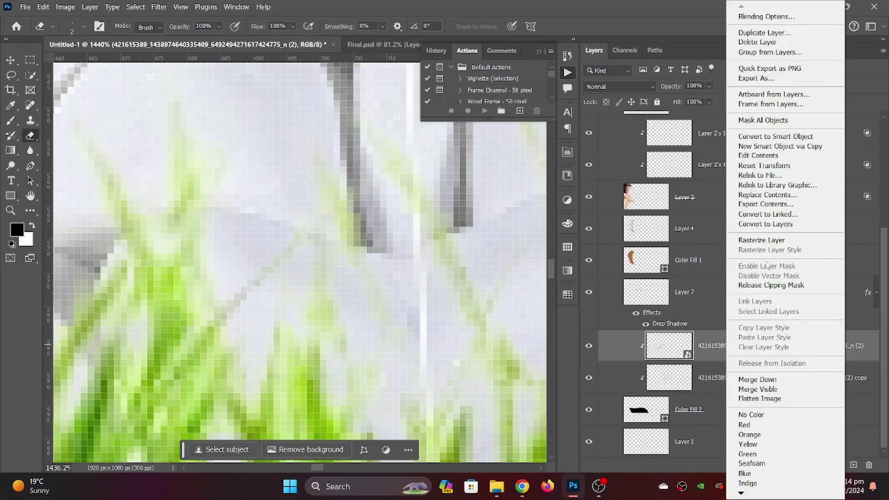
click(764, 240)
Adjust the midtones of the stone wall layer with Levels to brighten the stones.
scroll(415, 413, down, 12)
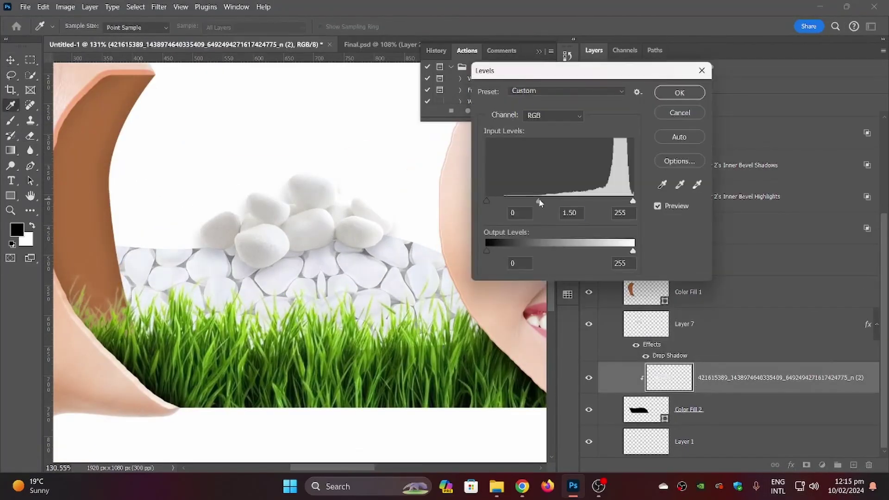
drag(539, 202, 551, 200)
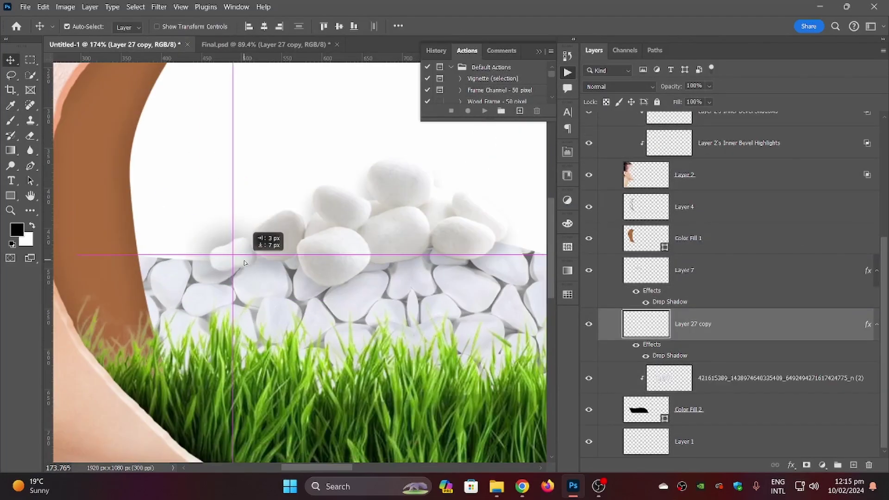
Set Layer 27 copy's Drop Shadow to 35% opacity, 3 px distance, 0% spread and 7 px size.
double_click(671, 355)
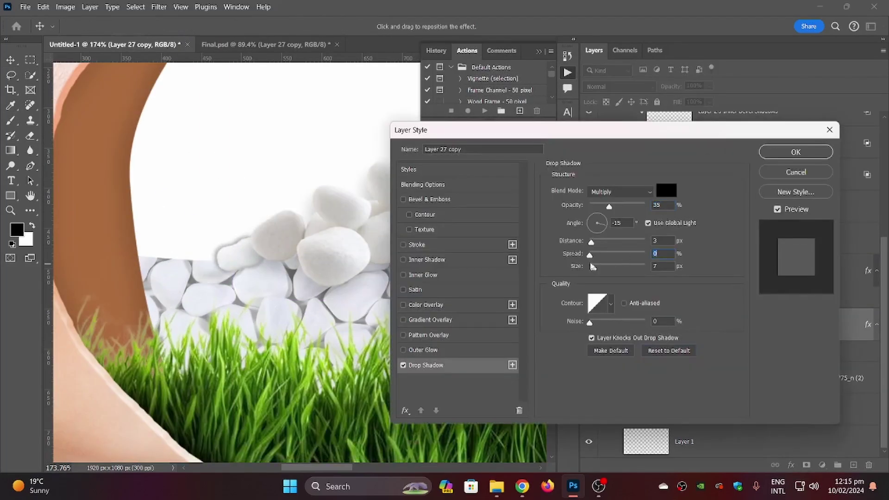
click(795, 152)
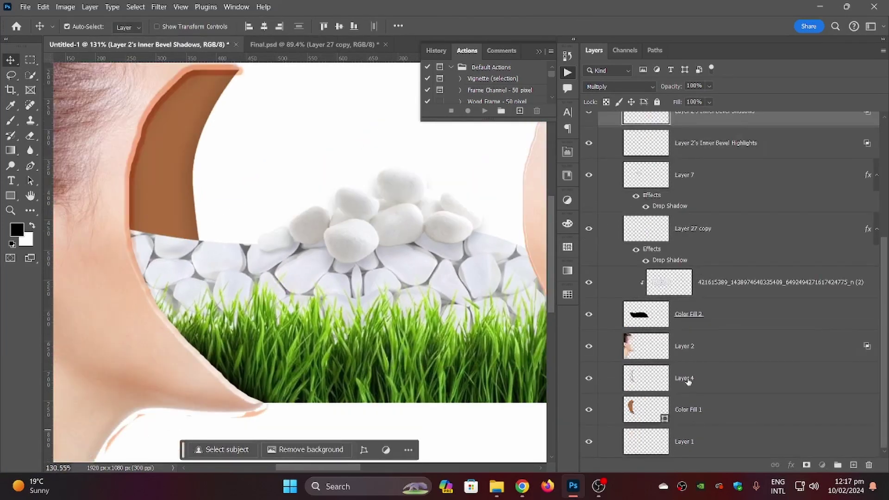
Place turquoise crystals on the stone wall near the head, one scaled to 65.09%, its copy scaled to 73.80% and rotated -25.88°.
click(680, 378)
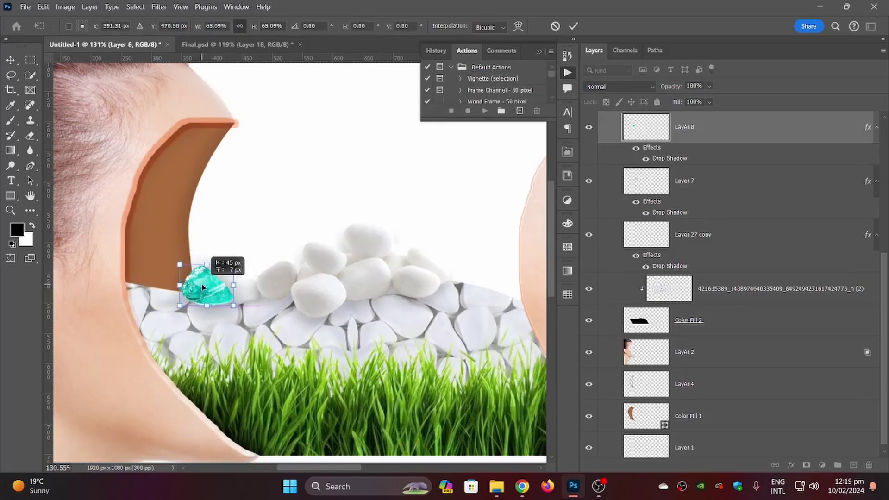
drag(183, 259, 195, 273)
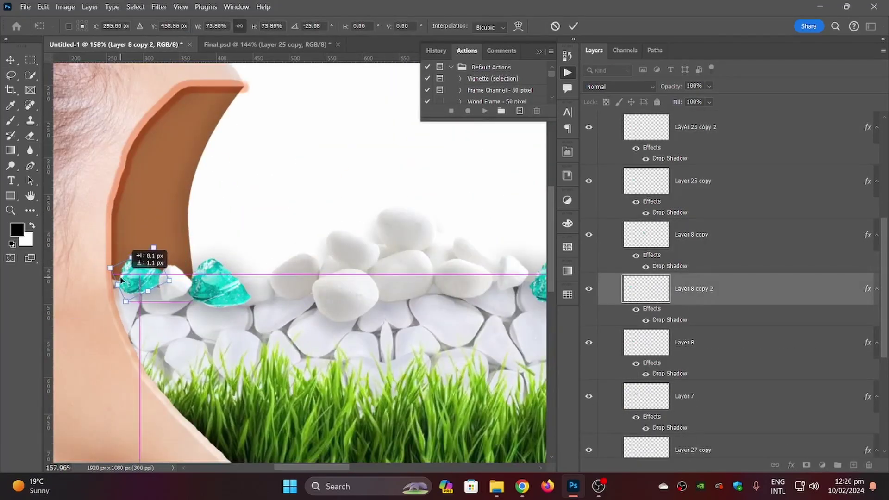
key(Return)
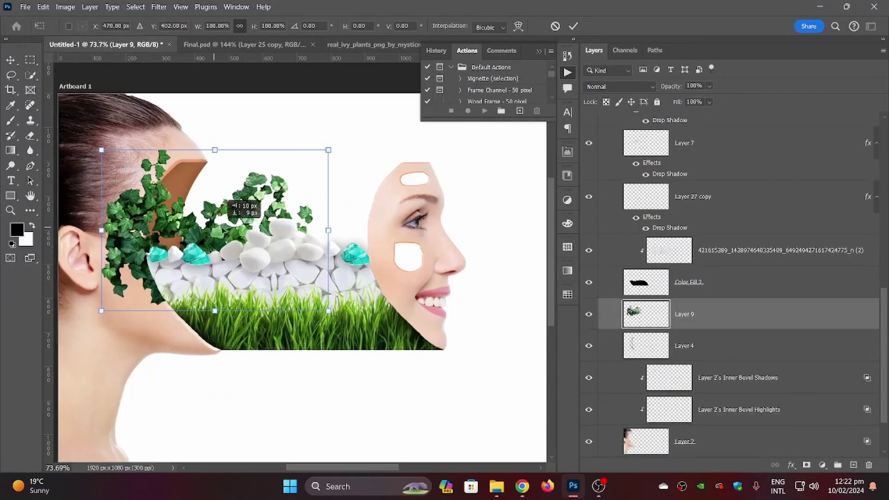
Enlarge the Layer 9 ivy and fit it behind the stones from the head cavity to the separated face.
drag(234, 194, 455, 243)
drag(429, 251, 444, 260)
scroll(212, 232, up, 3)
drag(241, 147, 213, 148)
key(Return)
scroll(367, 325, down, 4)
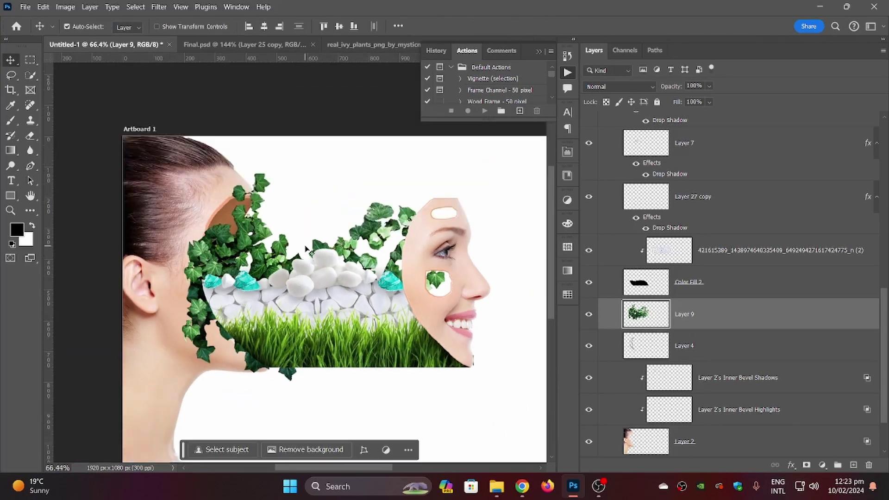
key(ctrl+t)
right_click(337, 223)
click(367, 455)
drag(497, 296, 491, 260)
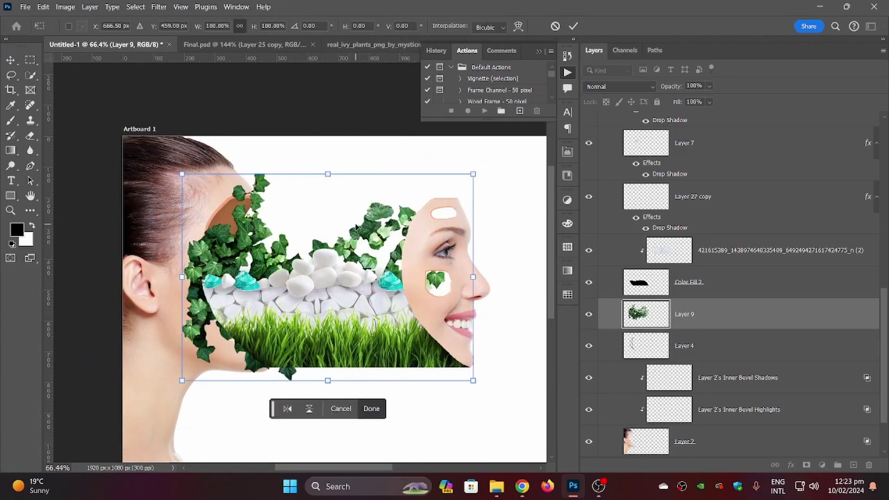
key(Return)
Try to delete the ivy that overlaps the woman's head, using the Layer 2 outline as the selection.
scroll(688, 315, down, 2)
ctrl+click(645, 378)
key(Delete)
key(ctrl+d)
key(m)
scroll(265, 187, up, 8)
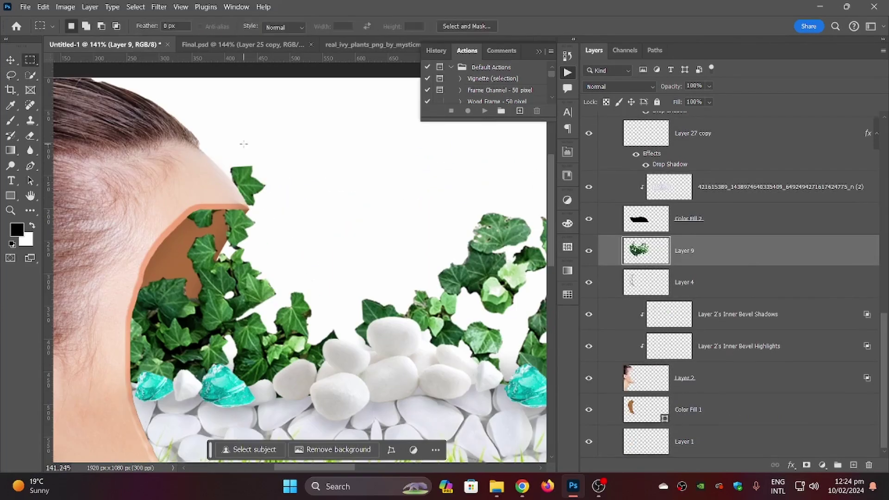
Undo the ivy deletion and switch to the Eraser for trimming the leaves around the head.
key(ctrl+z)
key(ctrl+z)
scroll(437, 145, down, 3)
key(e)
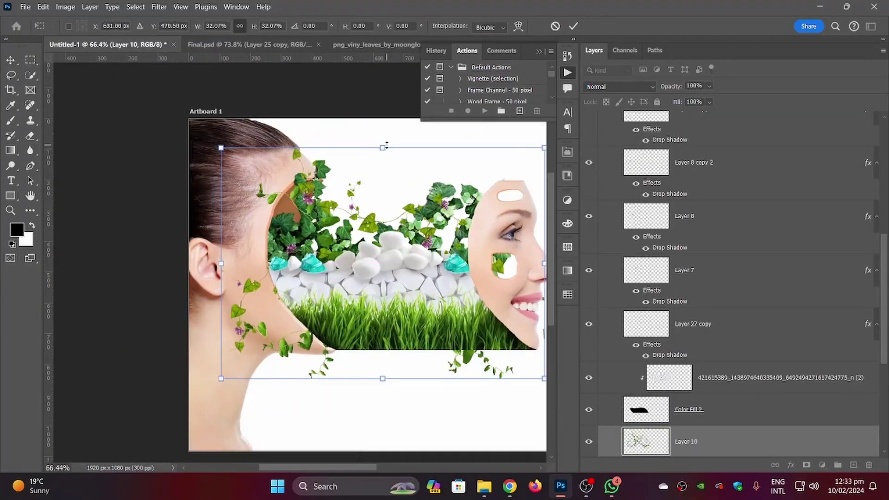
Fit the Layer 10 flowering vines over the garden and erase the parts that overlap the woman's jaw and neck.
key(Return)
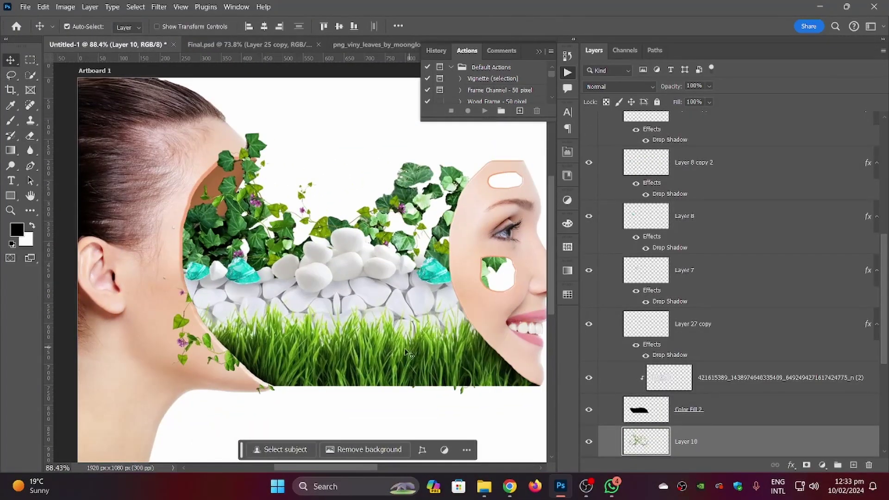
scroll(704, 324, down, 5)
ctrl+click(646, 377)
key(ctrl+d)
key(ctrl+z)
key(e)
drag(172, 304, 229, 364)
key(ctrl+d)
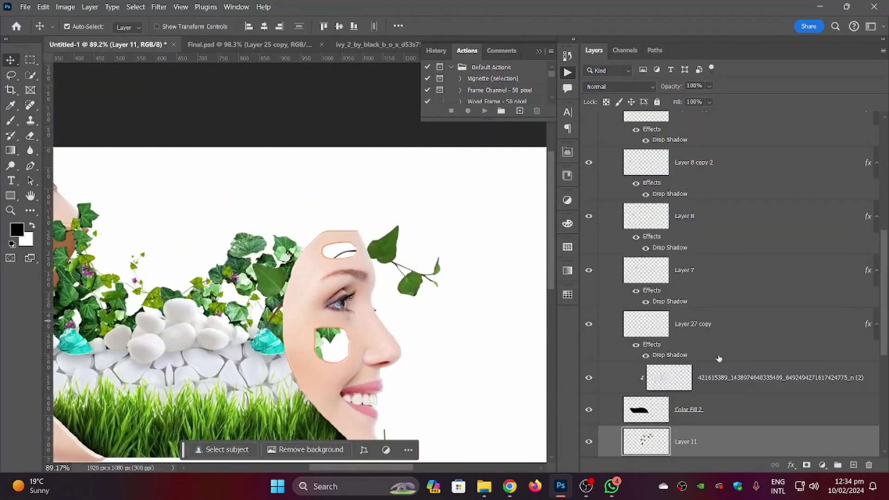
Move the Layer 11 leaf sprig above the face layers and shrink it to fit across the cheek cutout.
scroll(732, 278, up, 5)
right_click(733, 206)
click(764, 426)
key(ctrl+t)
drag(347, 287, 387, 319)
key(Return)
Erase the lower part of the sprig lying over the cheek skin, limited to the Layer 3 face outline.
ctrl+click(646, 301)
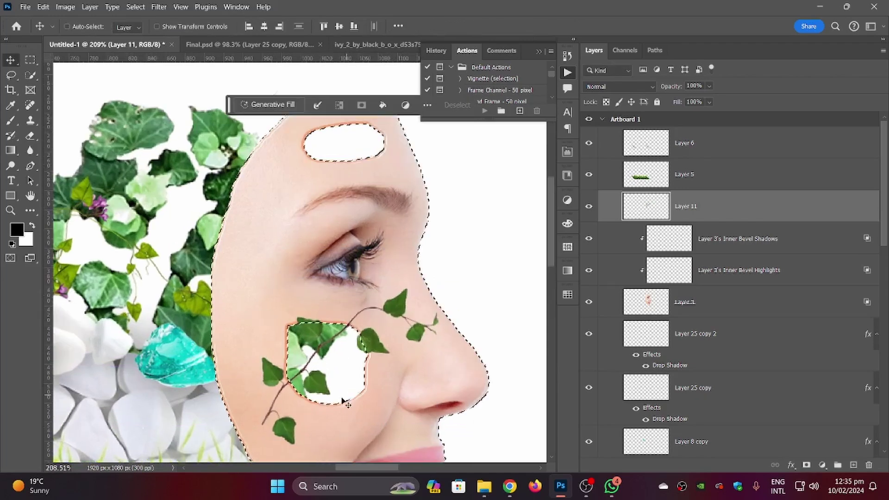
key(e)
drag(277, 384, 307, 347)
key(ctrl+d)
Add a Drop Shadow layer style to the Layer 11 leaf sprig.
right_click(658, 206)
click(688, 180)
click(418, 356)
drag(486, 121, 578, 125)
click(873, 148)
Duplicate the leaf sprig onto the forehead cutout and rotate the copy -29.39°.
key(v)
scroll(379, 204, down, 2)
drag(348, 102, 321, 86)
scroll(287, 93, up, 3)
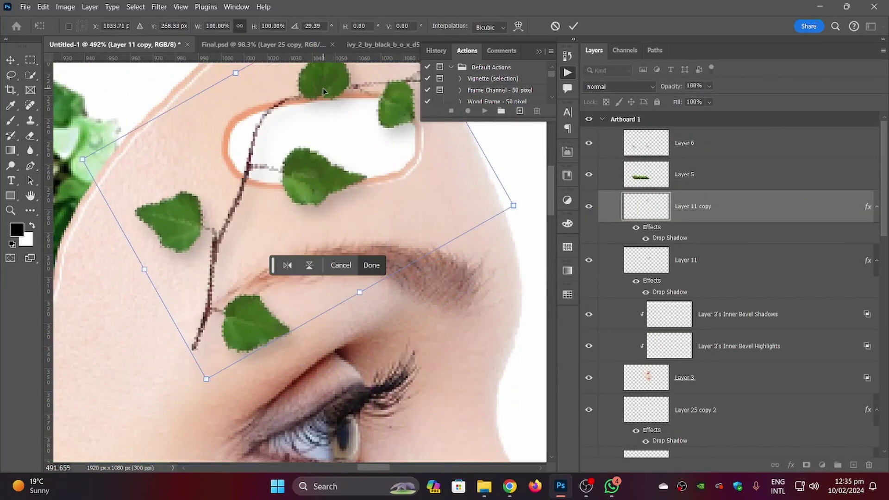
key(Return)
Erase the forehead sprig's stem and leaves lying over the skin, limited to the Layer 3 face outline.
ctrl+click(646, 377)
key(e)
drag(199, 241, 194, 341)
key(ctrl+d)
scroll(336, 166, down, 8)
key(v)
scroll(369, 321, up, 10)
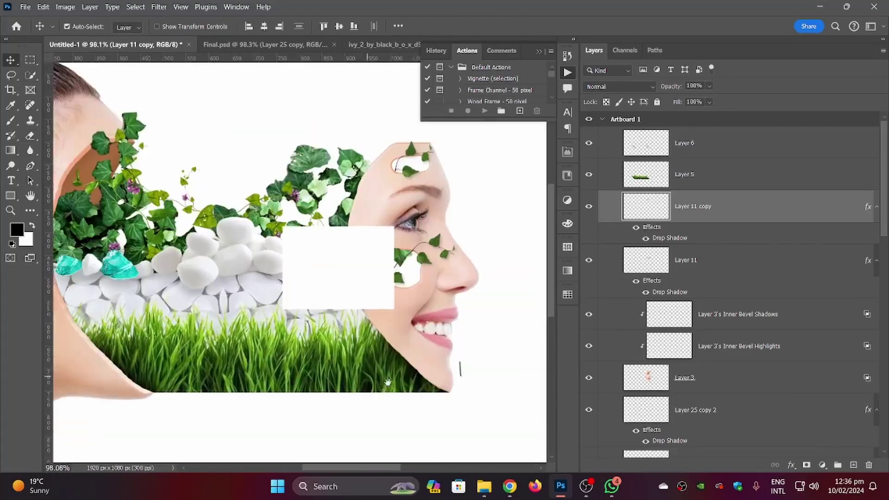
Erase the stray stem fragment beside the woman's chin.
click(434, 319)
click(30, 135)
drag(431, 278, 437, 359)
scroll(395, 312, down, 10)
key(v)
scroll(296, 180, up, 4)
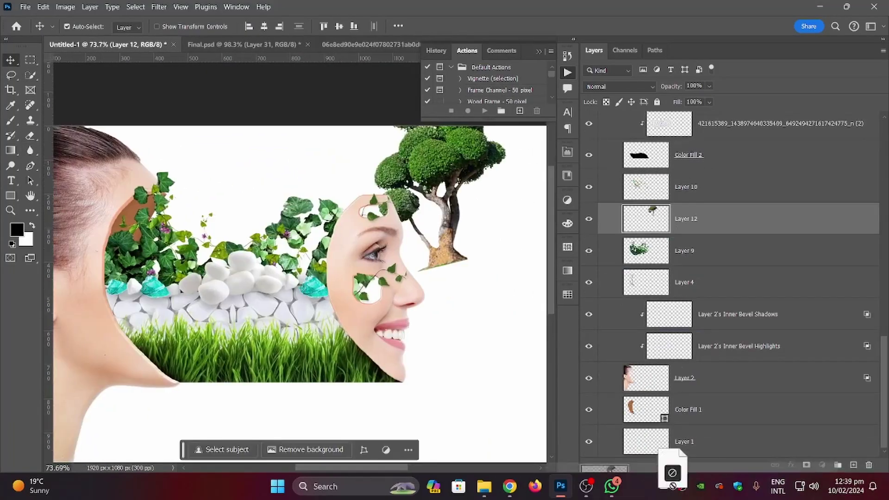
Position the Layer 12 tree behind the ivy and stones, next to the separated face.
drag(253, 181, 365, 192)
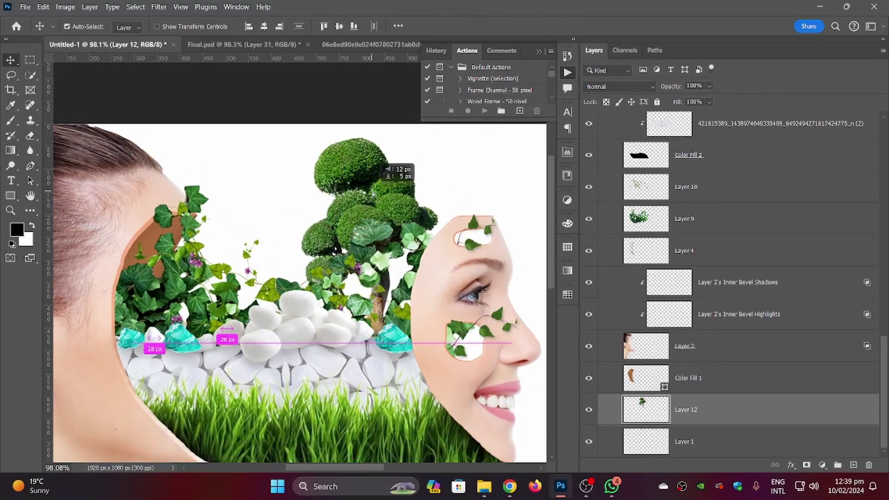
key(Return)
scroll(386, 208, up, 3)
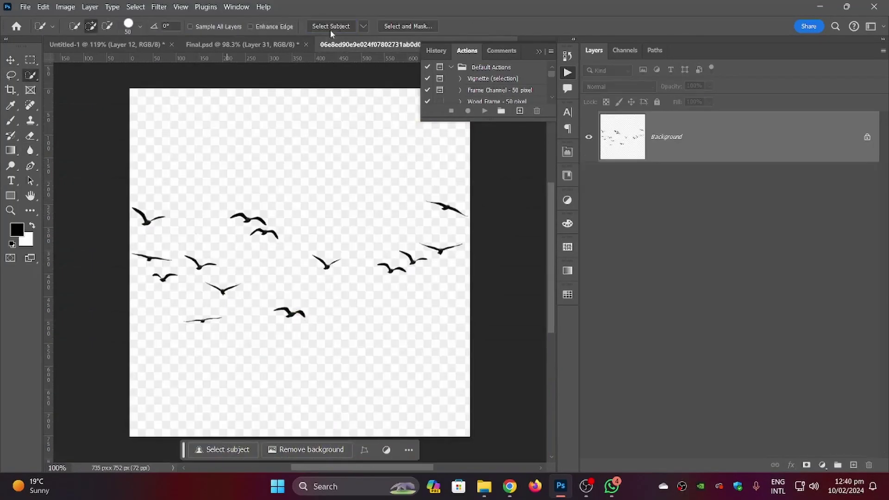
Select the birds in the bird image as the subject to separate them from the white background.
click(330, 26)
right_click(708, 135)
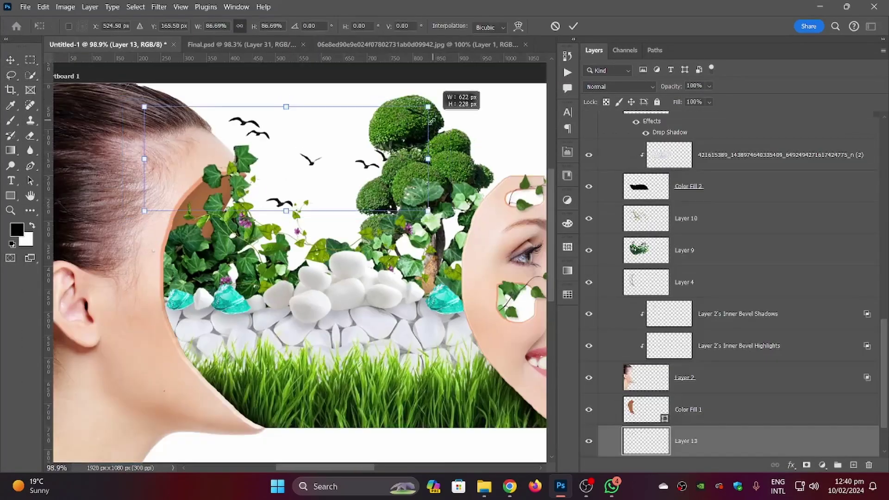
Set the cloud brush size to 500 px and choose a light blue foreground color.
click(12, 120)
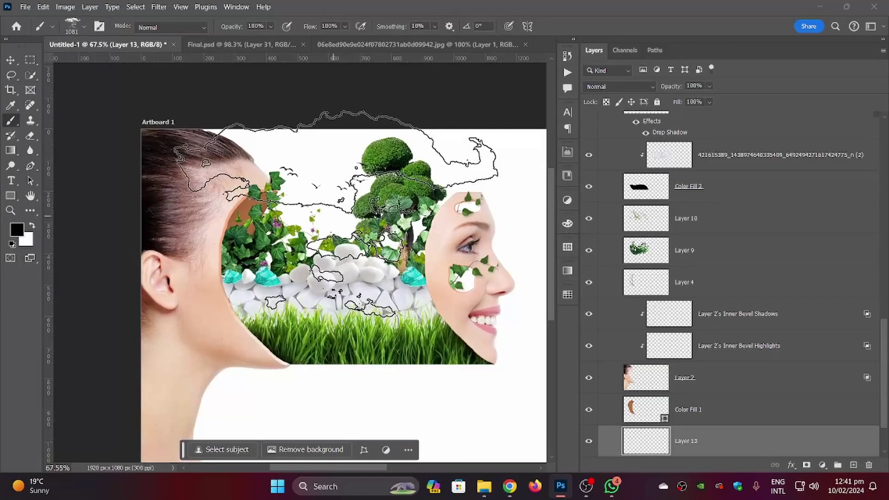
scroll(347, 230, down, 4)
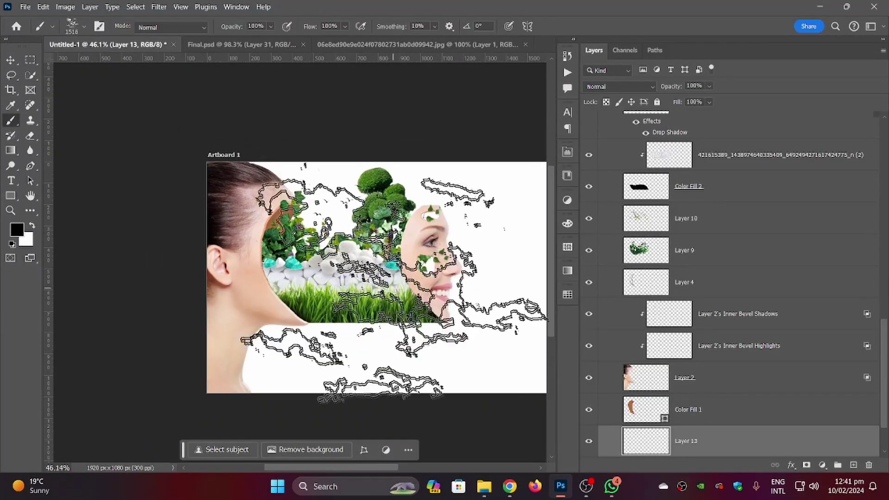
right_click(378, 204)
drag(498, 235, 511, 235)
click(17, 229)
click(605, 329)
click(605, 321)
click(505, 262)
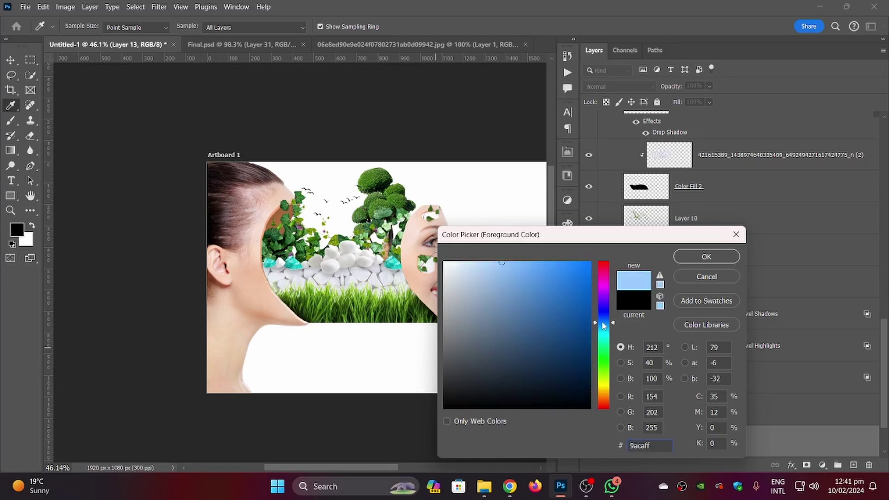
click(706, 256)
Stamp a blue cloud in the sky area of the bird layer, Layer 13.
click(331, 199)
scroll(445, 277, down, 3)
scroll(710, 417, down, 2)
Hide Layer 13 and add a new layer above the Layer 12 tree.
click(588, 394)
scroll(391, 234, up, 12)
click(695, 427)
click(854, 464)
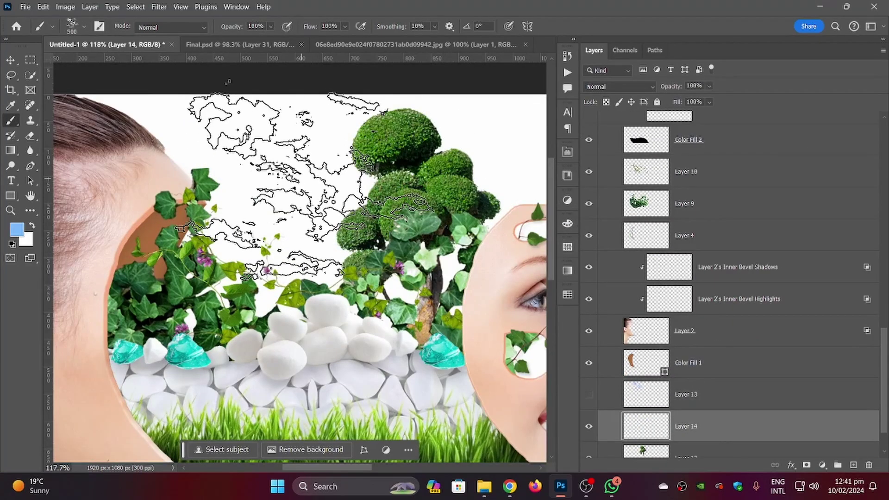
Undo the first cloud stamp on Layer 14 and paint soft blue clouds there with a different 500 px cloud brush.
click(316, 225)
key(ctrl+z)
scroll(326, 291, down, 5)
key(bracketleft)
key(bracketleft)
key(bracketleft)
key(bracketleft)
key(bracketleft)
key(bracketleft)
key(bracketleft)
key(bracketleft)
key(bracketleft)
key(bracketleft)
key(bracketleft)
key(bracketleft)
key(bracketleft)
key(bracketleft)
key(bracketleft)
key(bracketleft)
key(bracketleft)
key(bracketleft)
key(bracketleft)
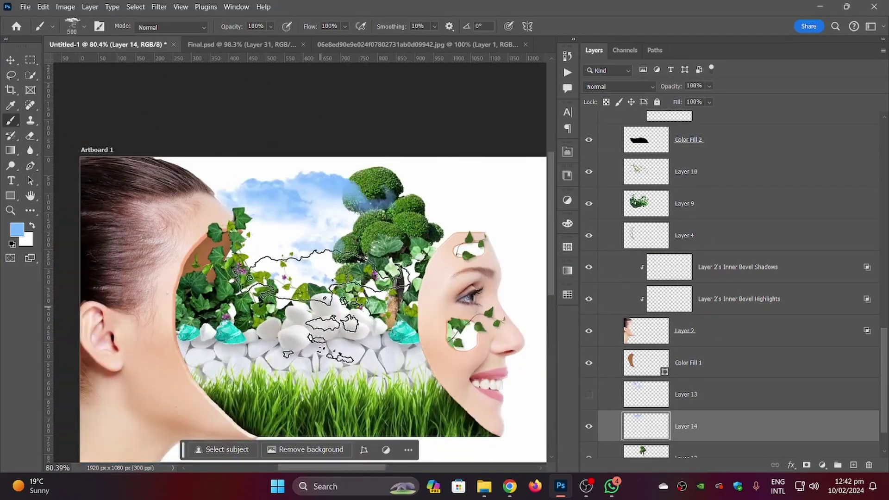
Undo the cloud painting and bird placement back to the state with only the tree added.
click(694, 395)
scroll(648, 394, down, 1)
click(588, 363)
key(ctrl+z)
key(ctrl+z)
key(ctrl+z)
key(ctrl+z)
key(ctrl+z)
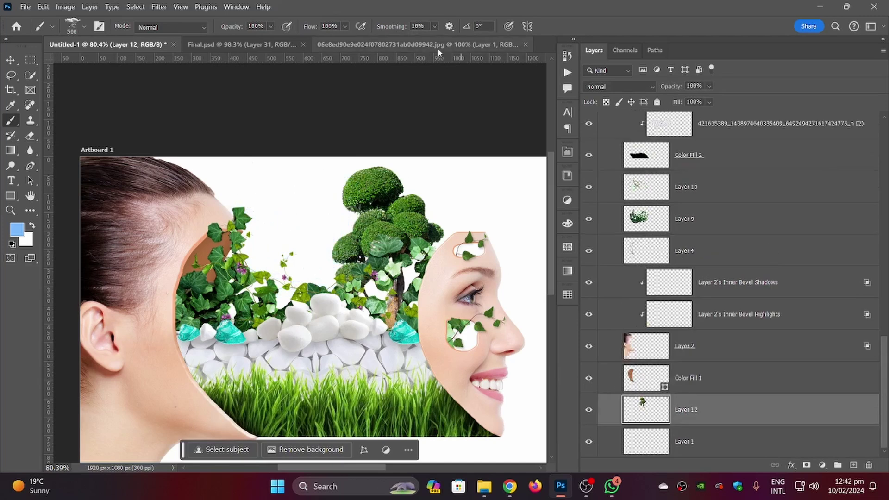
Bring the birds from the bird image into the composition and place them in the sky between the head and the tree.
click(438, 46)
key(v)
drag(296, 232, 285, 151)
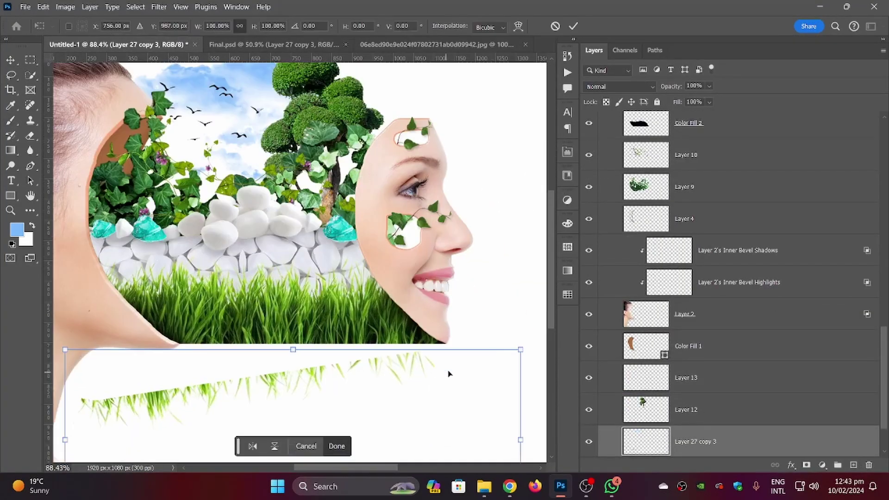
Place the hanging grass and the viny leaves beneath the lower edge of the grass strip, scaling the leaves down.
drag(448, 373, 345, 319)
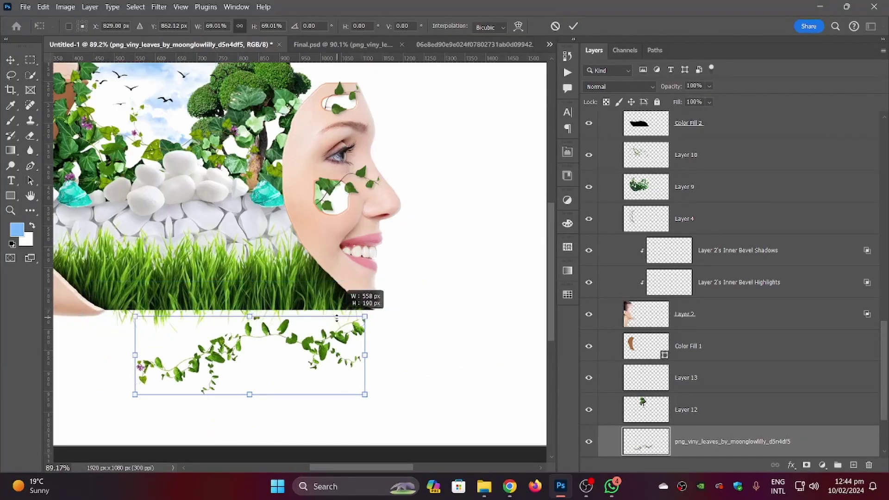
drag(341, 290, 307, 312)
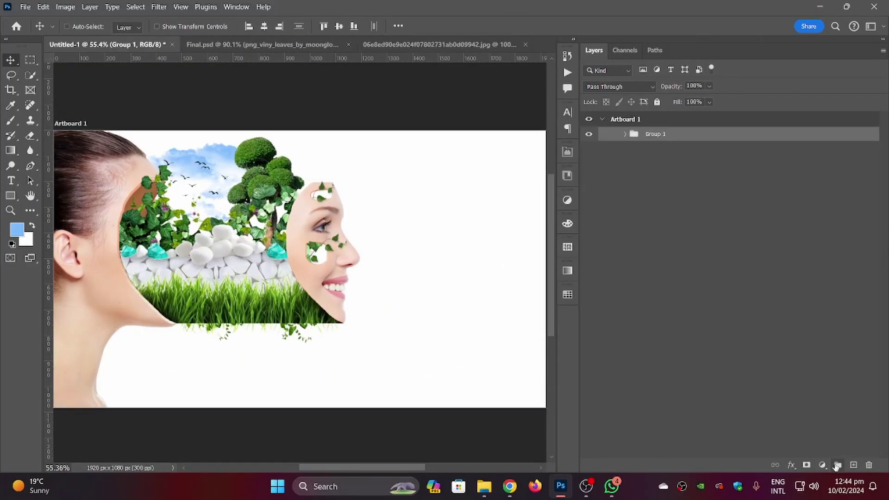
Rotate Group 1 slightly counterclockwise, shift it down on the artboard and switch to the shape tool.
key(ctrl+t)
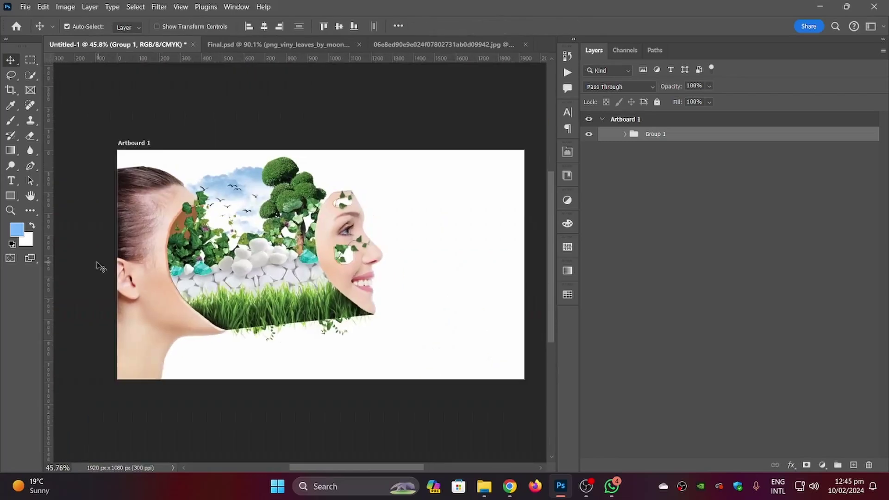
key(u)
click(130, 27)
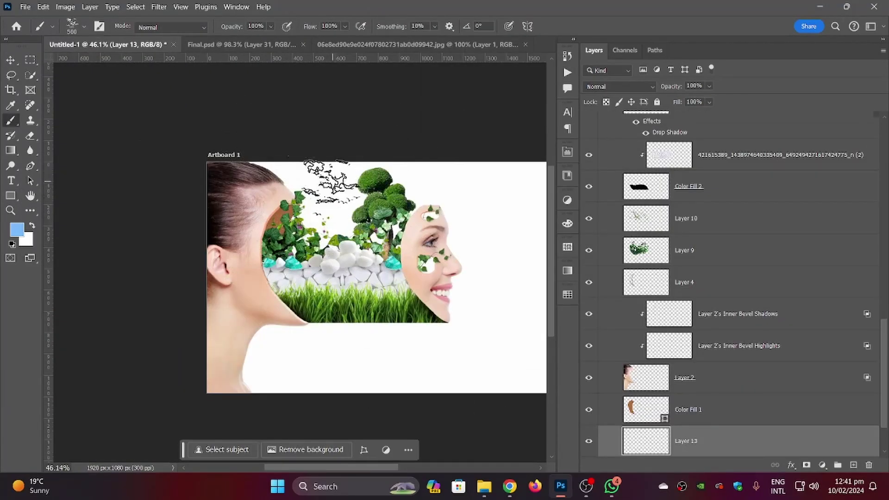
Stamp a light blue cloud on Layer 13 between the head and the tree with the 500 px cloud brush.
click(327, 189)
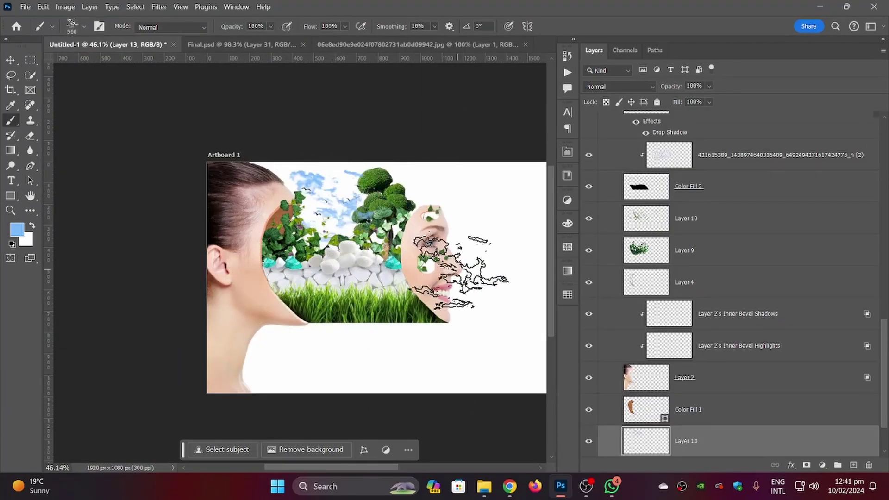
scroll(458, 281, down, 2)
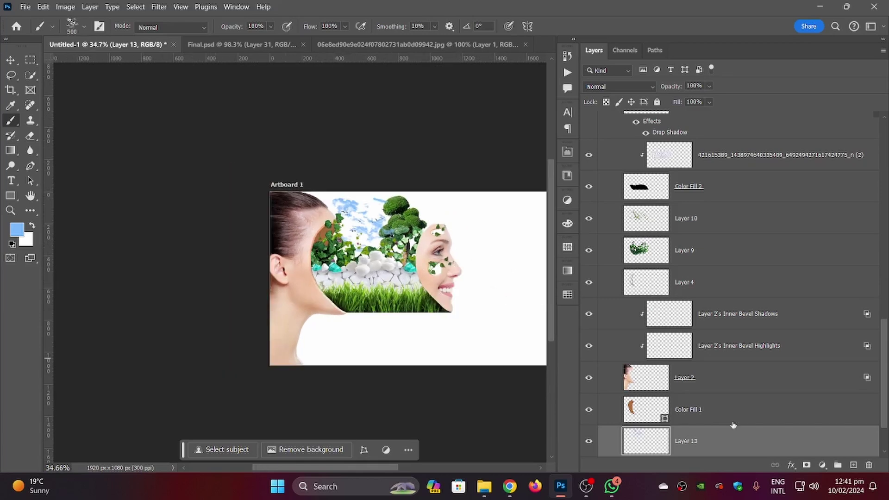
scroll(744, 431, down, 2)
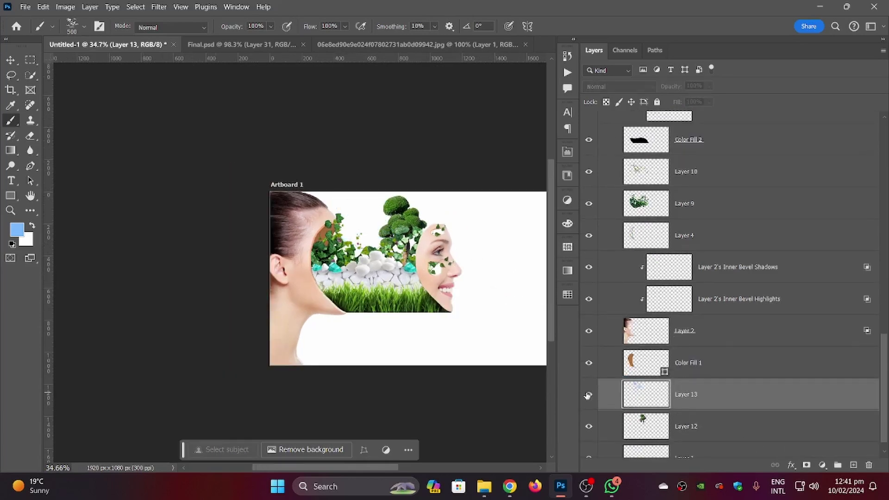
scroll(399, 236, up, 6)
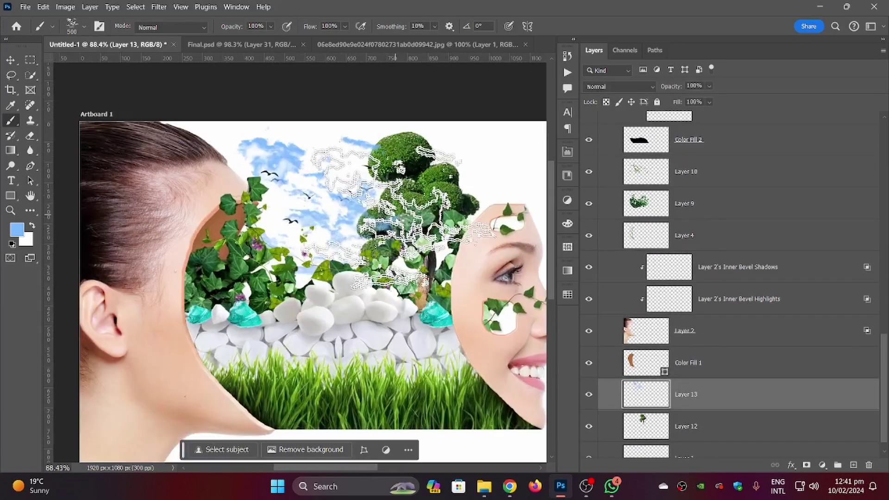
Hide Layer 13 and stamp a light blue cloud on a new layer above the Layer 12 tree.
key(ctrl+comma)
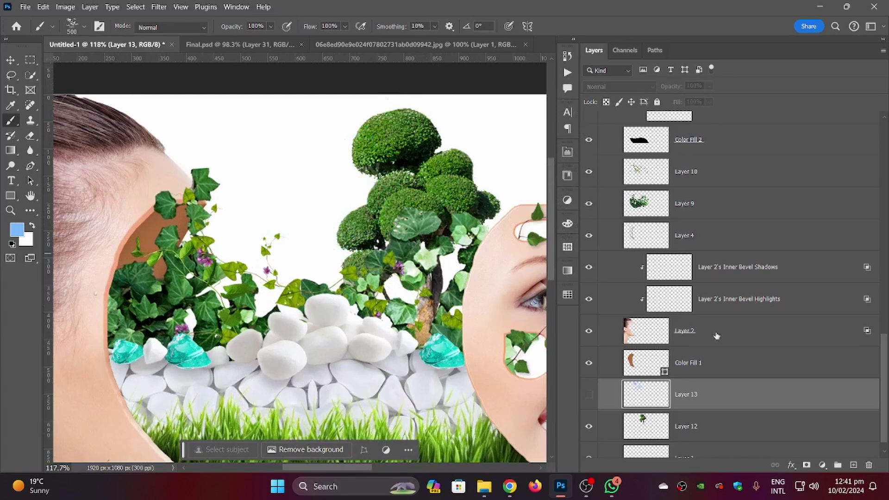
click(726, 419)
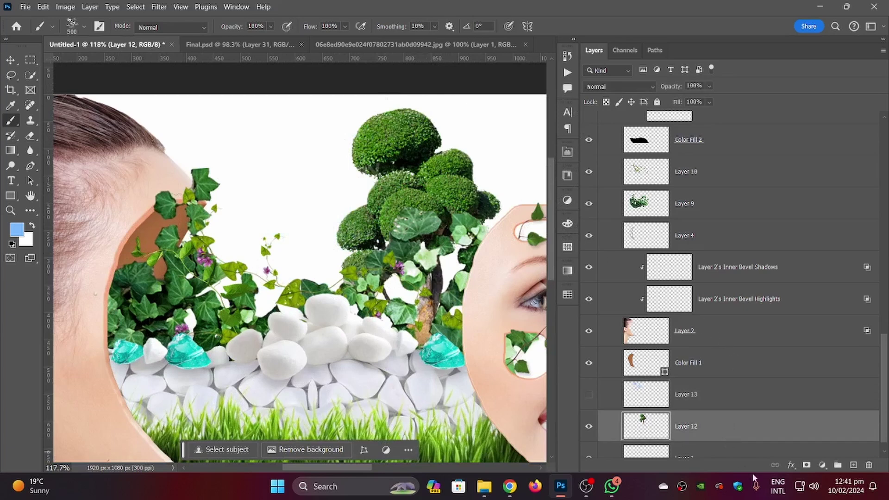
click(855, 465)
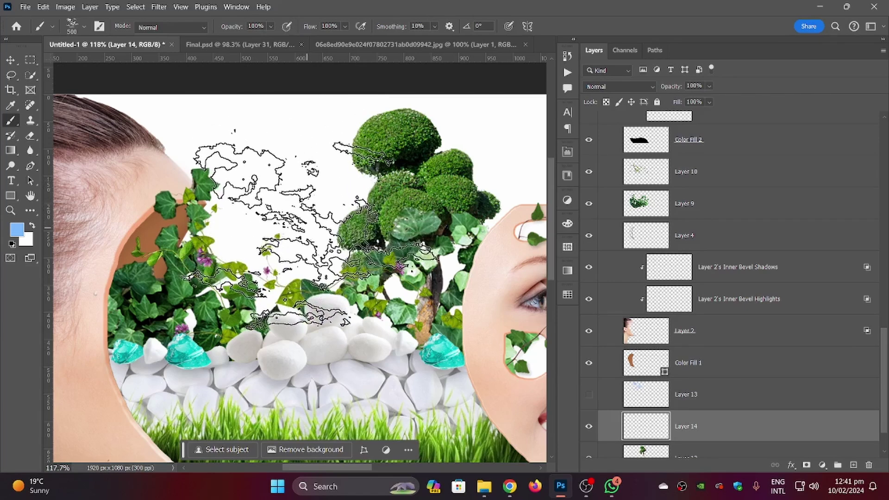
click(315, 227)
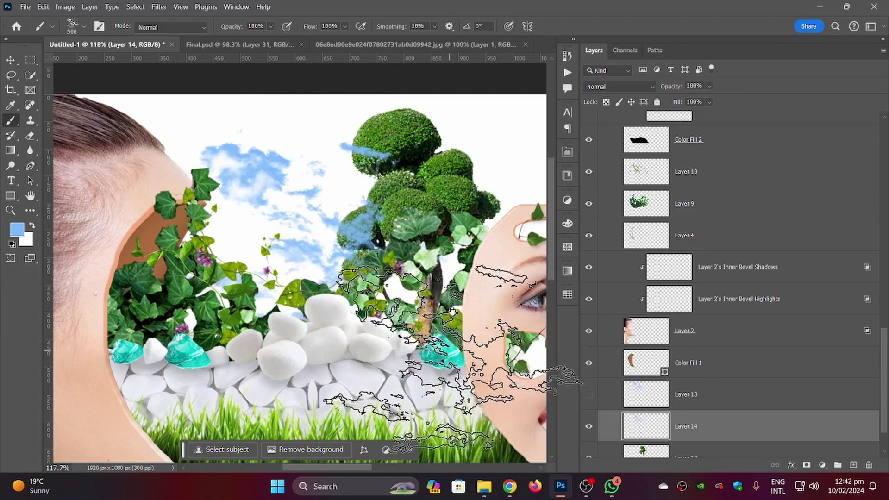
Undo the last cloud stamp, switch to the Cloud1081 brush and reduce it to 500 px.
key(ctrl+z)
right_click(308, 201)
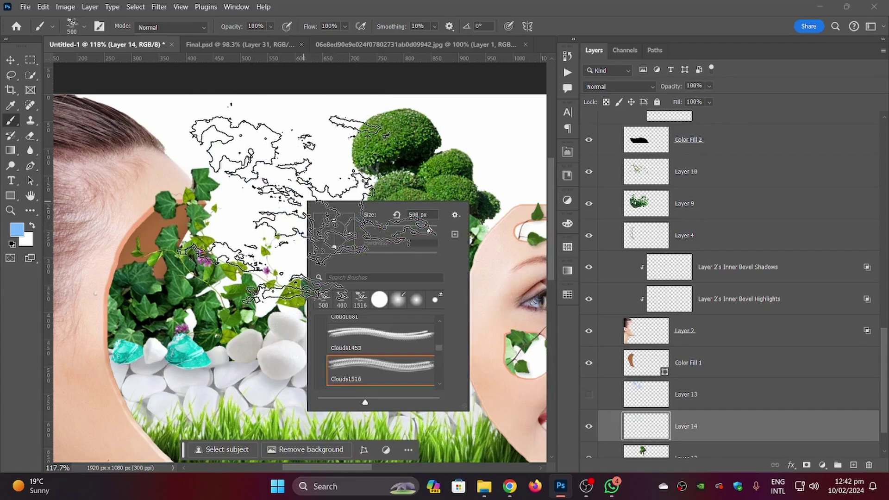
double_click(377, 344)
scroll(324, 298, down, 3)
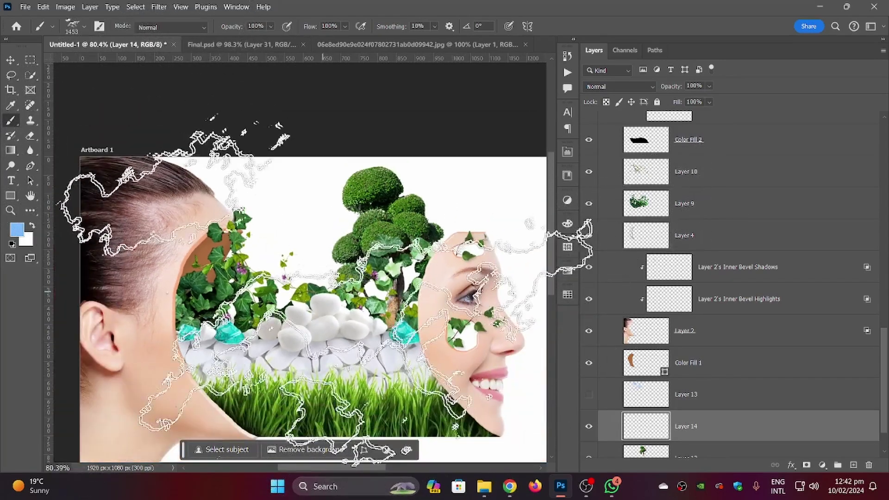
right_click(343, 238)
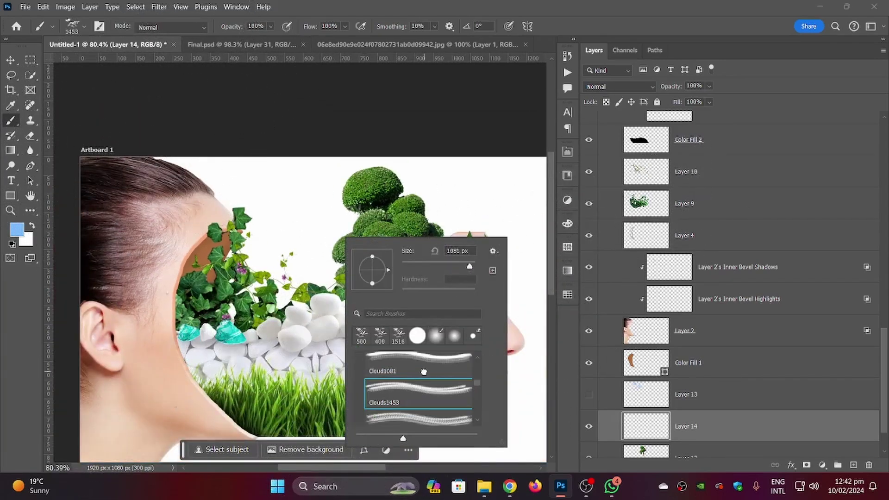
double_click(423, 372)
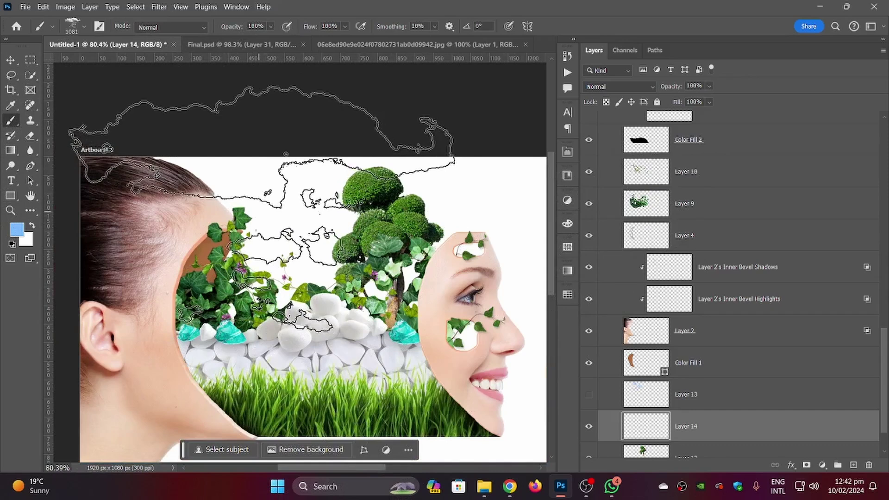
key(bracketleft)
key(bracketleft)
key(bracketleft)
key(bracketleft)
key(bracketleft)
key(bracketleft)
key(bracketleft)
key(bracketleft)
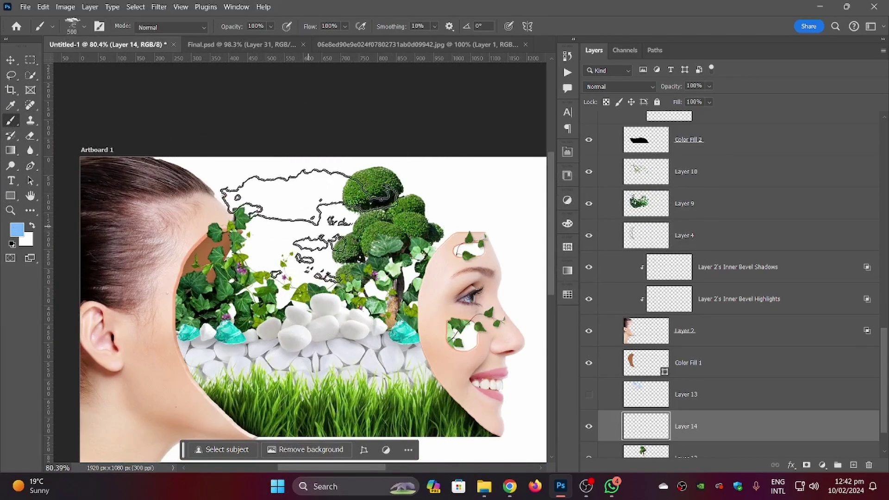
Try stamping a light blue cloud on Layer 14 between the head and the tree, redoing the stamp once.
click(308, 225)
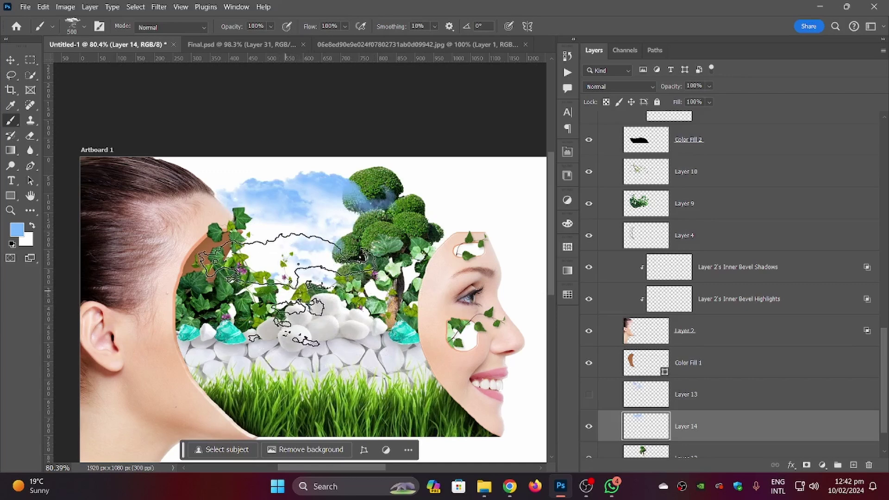
key(ctrl+z)
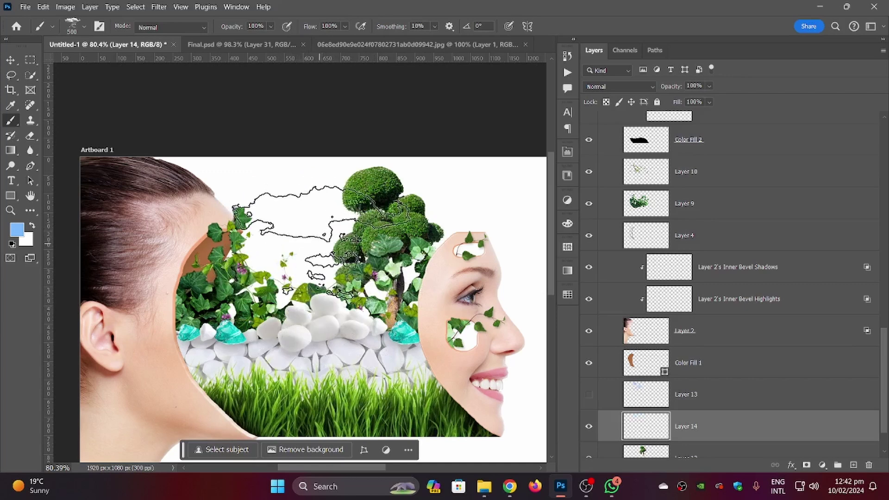
click(322, 239)
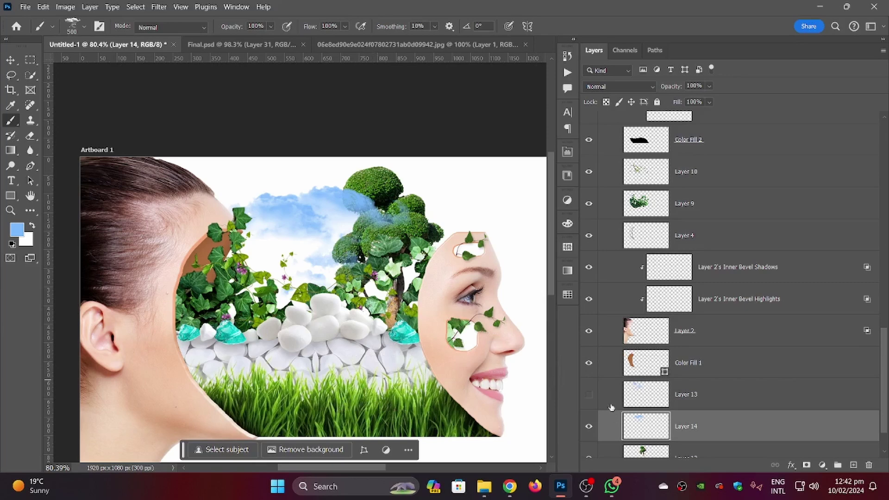
Toggle Layer 13's visibility to compare its cloud and birds with the cloud on Layer 14.
click(689, 405)
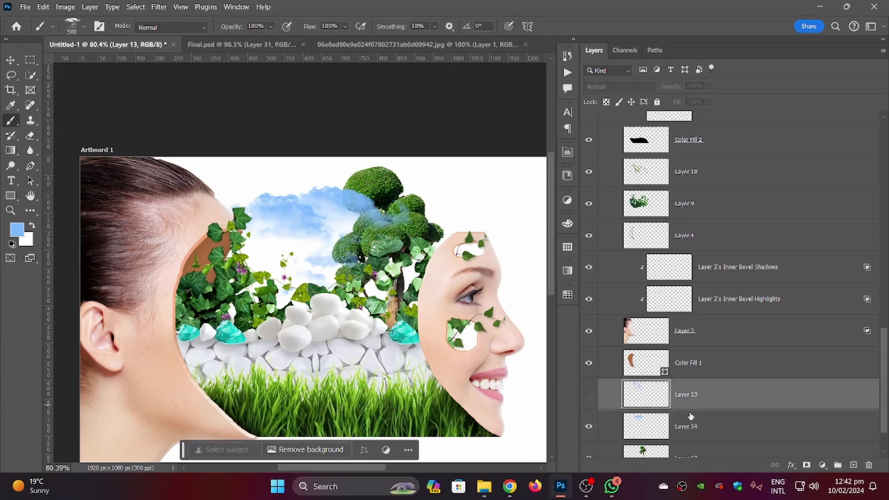
scroll(690, 424, down, 1)
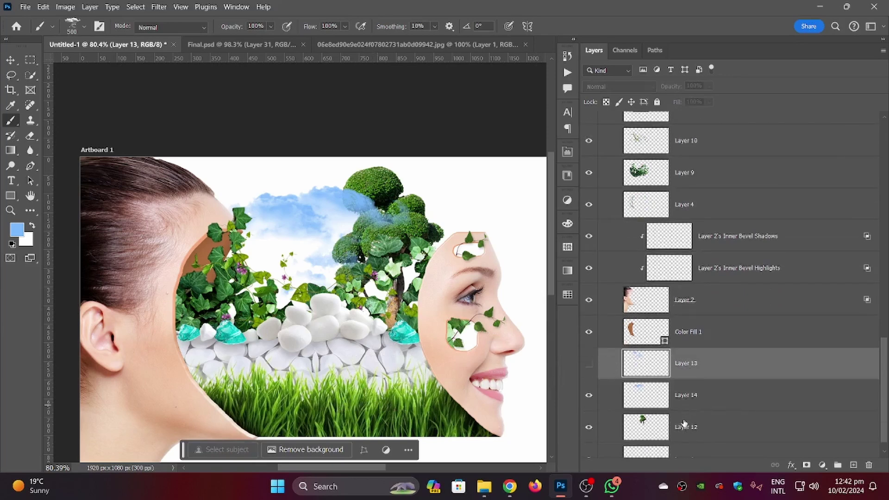
click(589, 366)
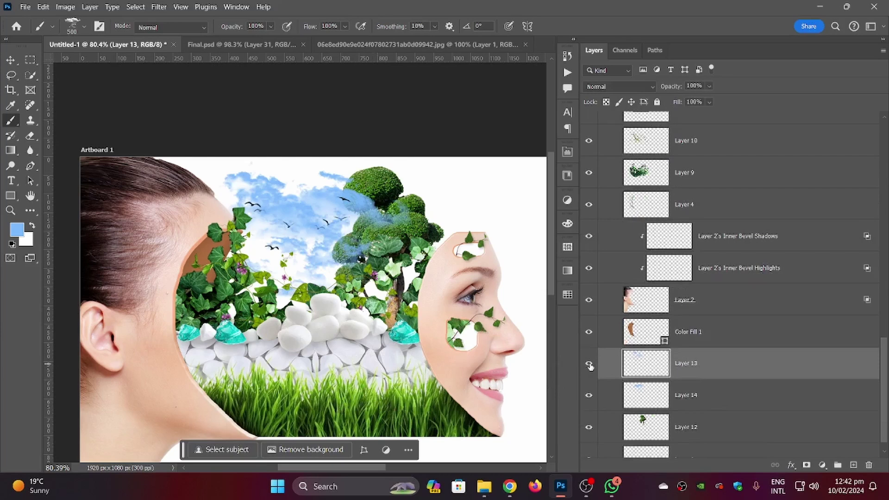
click(589, 365)
click(590, 368)
click(590, 368)
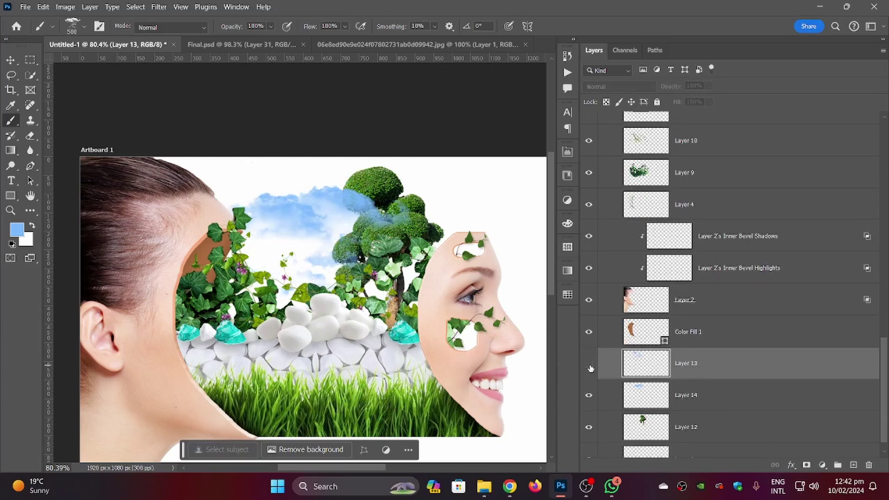
Undo back to before Layer 14 existed and delete Layer 13 with its cloud and birds.
key(ctrl+z)
key(ctrl+z)
click(589, 380)
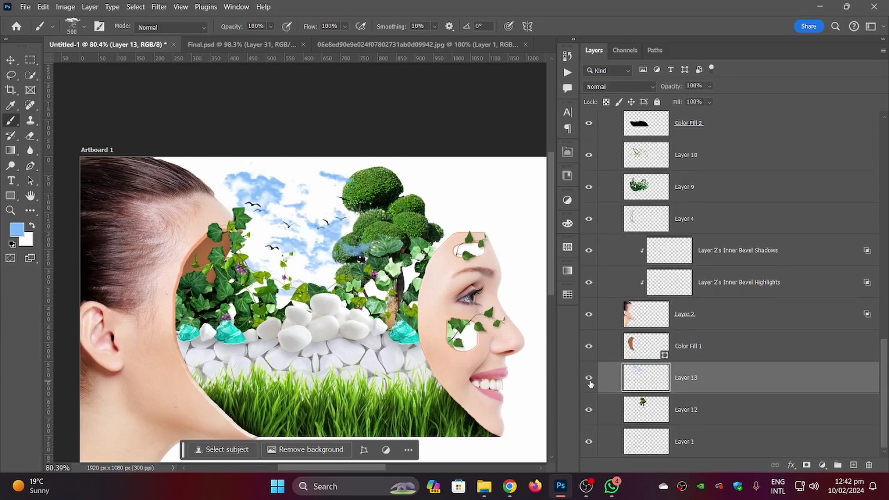
key(Delete)
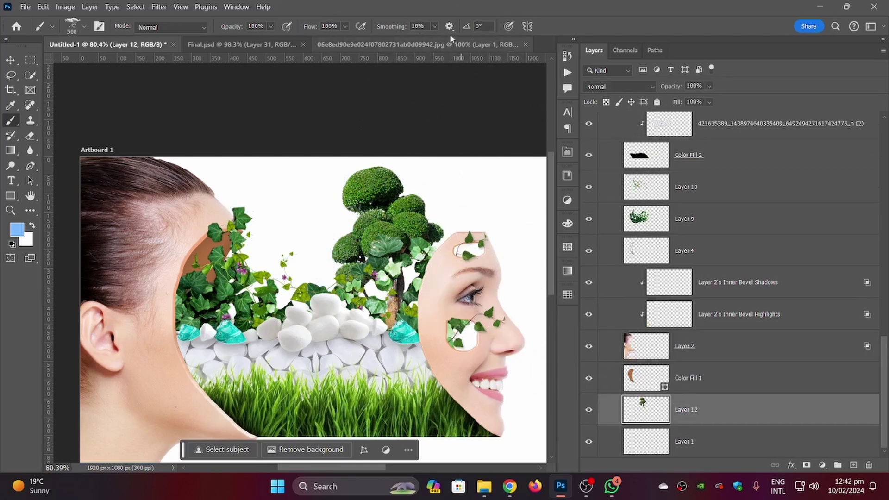
Bring the cut-out birds from the bird image into the artboard and scale them to about 57% between the head and the tree.
click(431, 44)
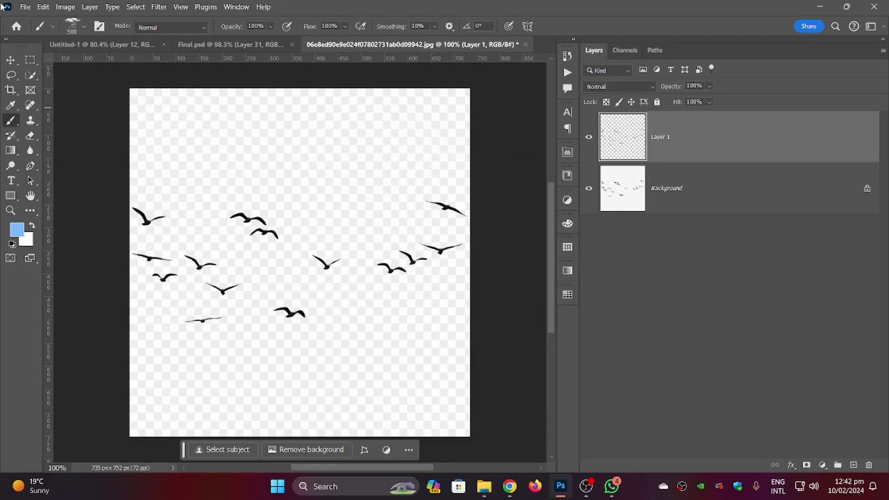
click(12, 59)
drag(716, 130, 285, 152)
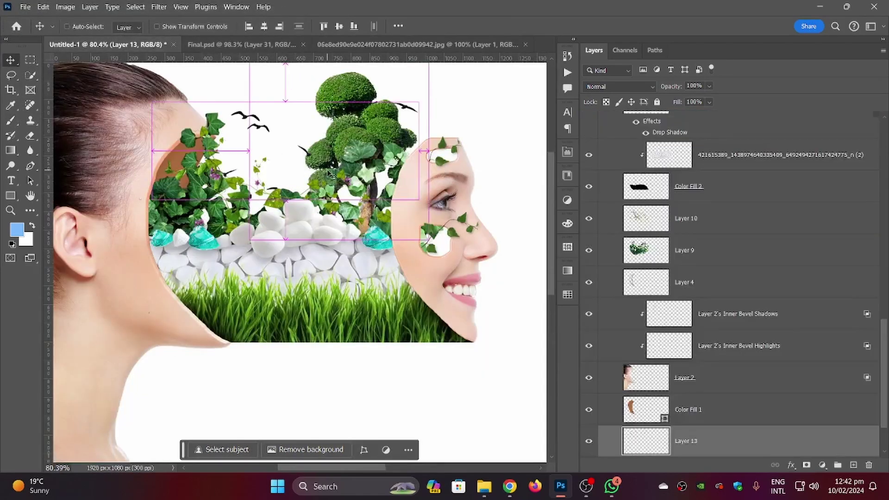
key(ctrl+t)
drag(396, 119, 299, 128)
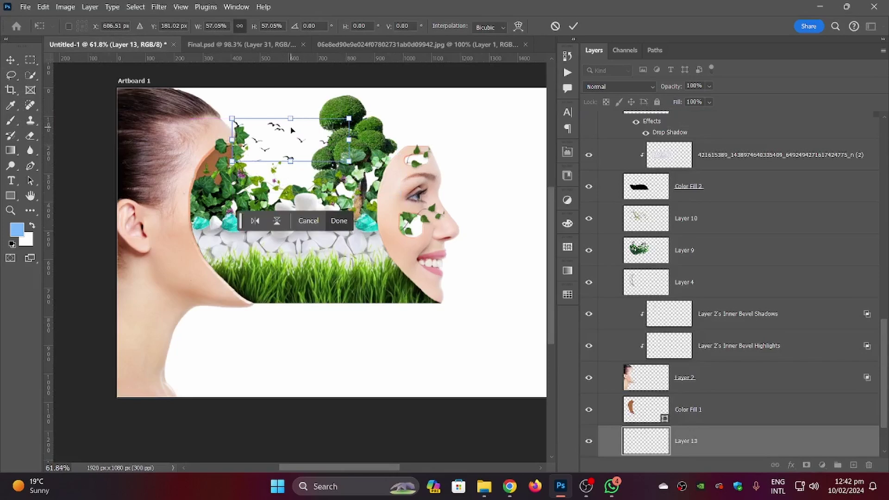
key(Return)
Shift the flock of birds slightly right, away from the ivy on the forehead.
scroll(293, 129, up, 2)
scroll(273, 136, up, 3)
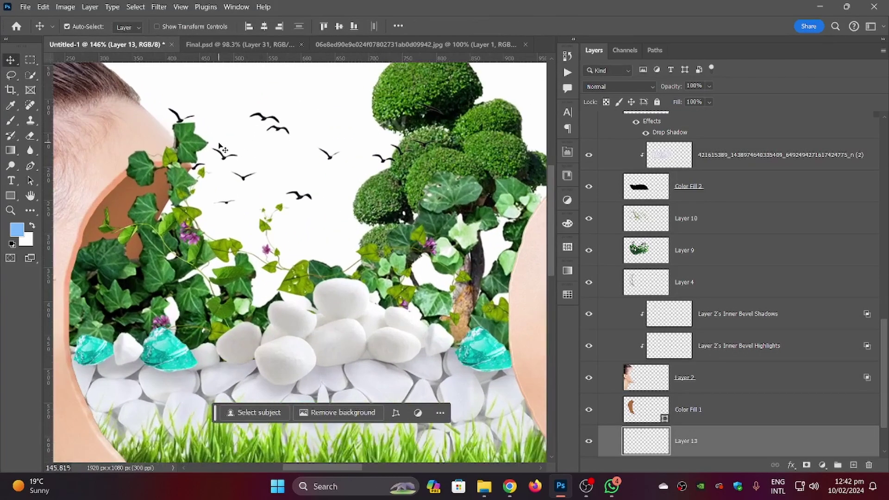
scroll(220, 146, up, 3)
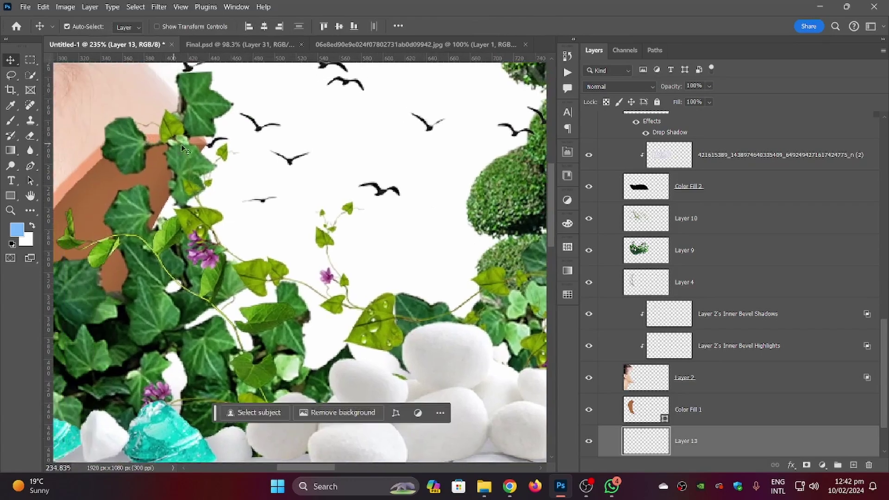
scroll(184, 149, down, 2)
key(ctrl+t)
drag(245, 144, 267, 145)
scroll(278, 153, down, 2)
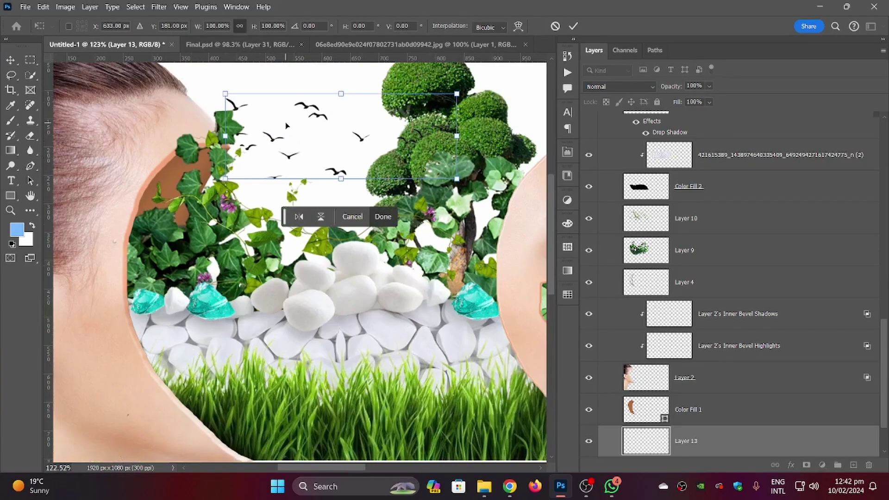
key(Return)
Add a new layer beneath the Layer 12 tree and stamp a light blue cloud behind the birds with the 500 px cloud brush.
scroll(290, 128, down, 2)
scroll(633, 254, down, 2)
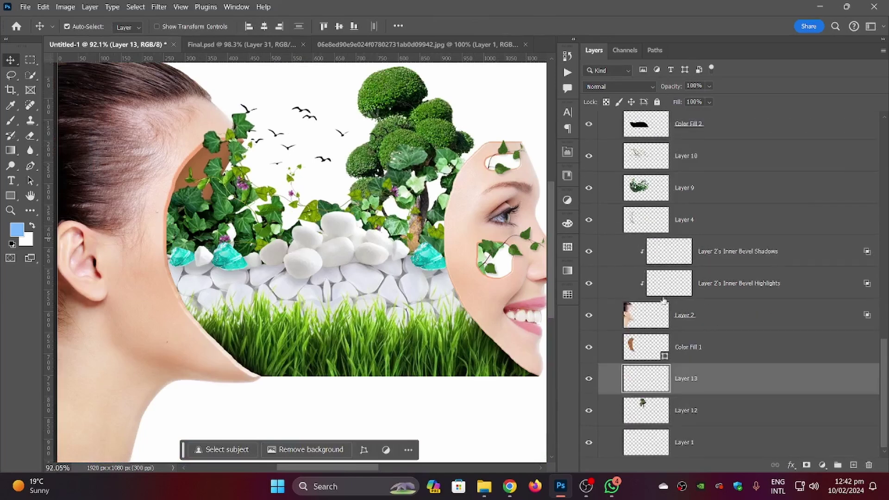
click(715, 443)
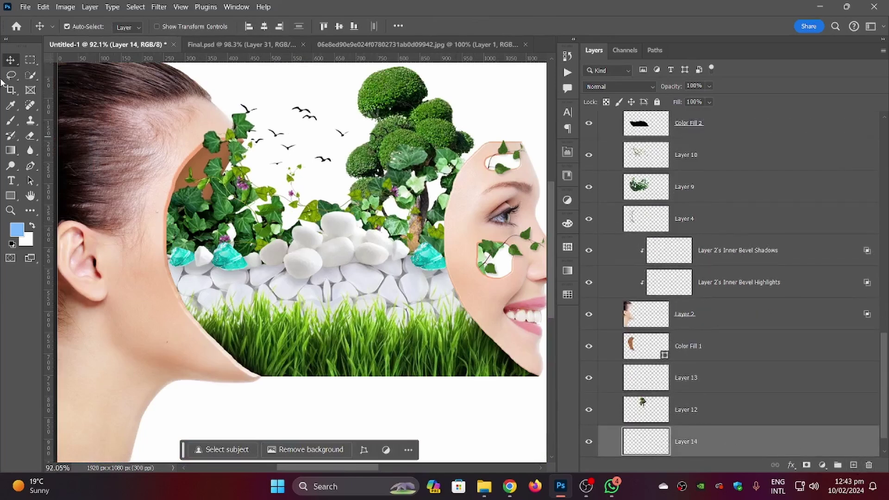
click(11, 121)
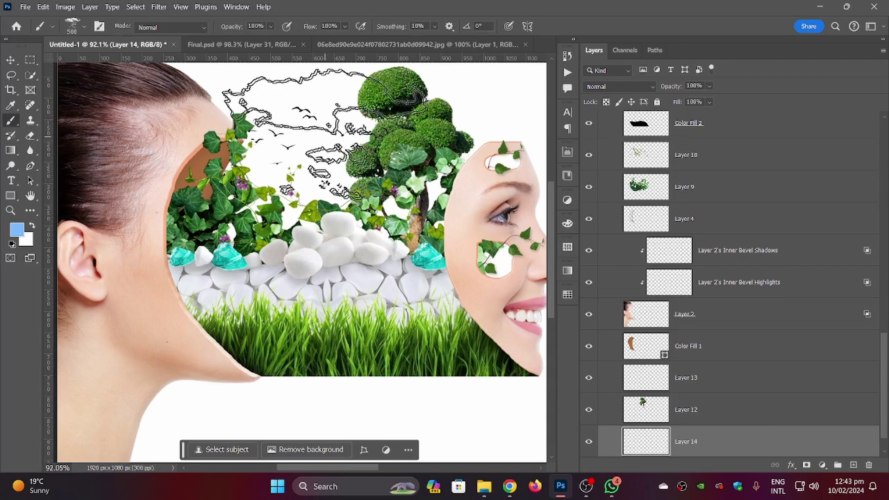
click(317, 130)
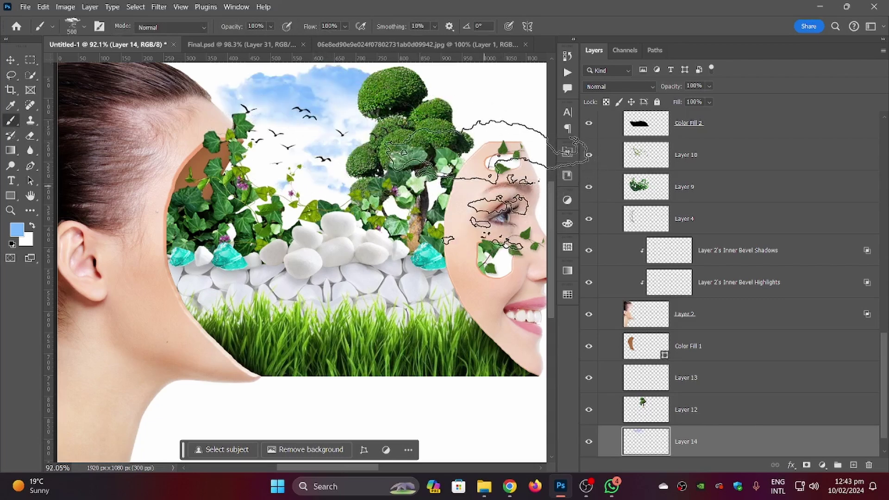
key(ctrl+0)
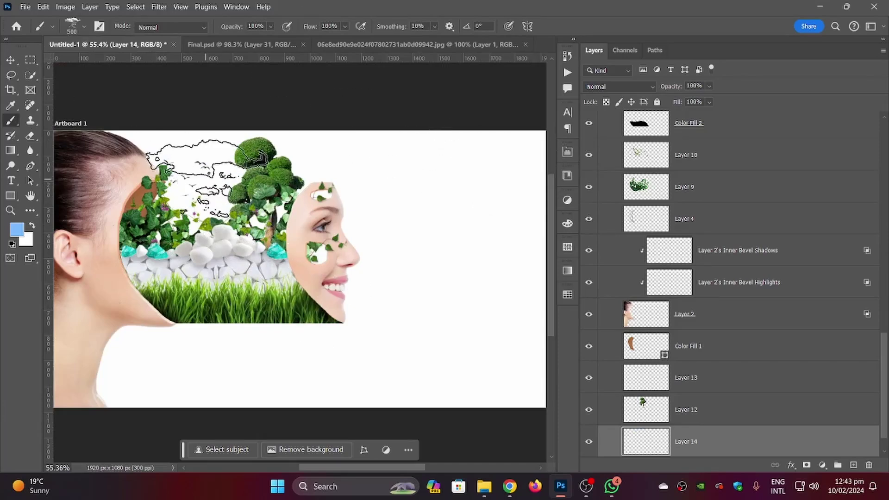
click(210, 184)
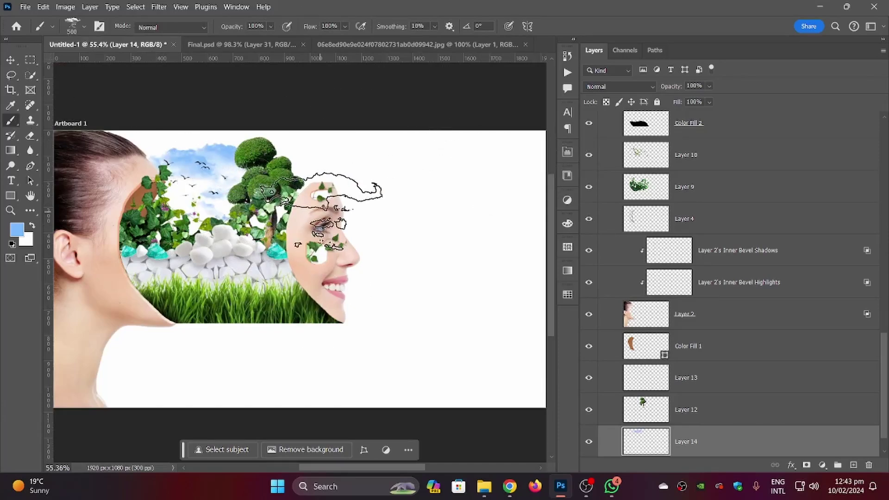
Bring in the hanging grass of Layer 27 copy 3, scale it to 75.33%, rotate it 8.4° and place it under the grass strip.
scroll(319, 212, up, 2)
drag(316, 212, 455, 254)
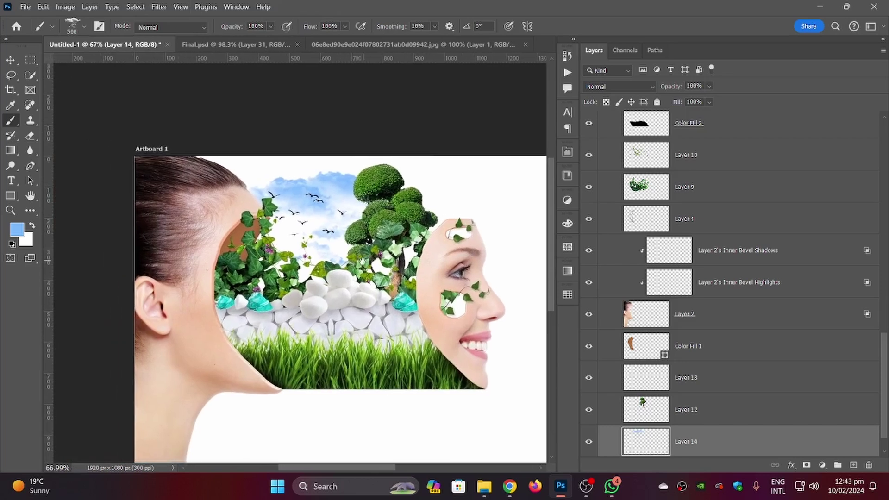
scroll(343, 258, up, 2)
click(10, 60)
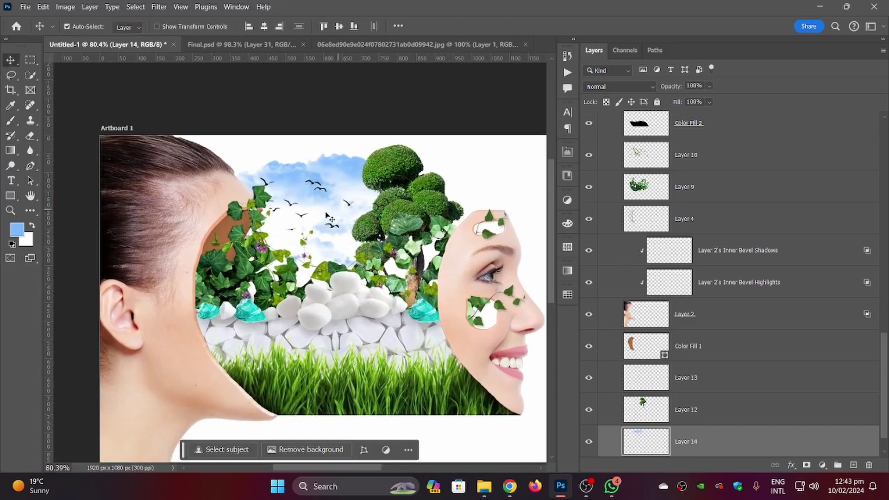
scroll(300, 214, down, 1)
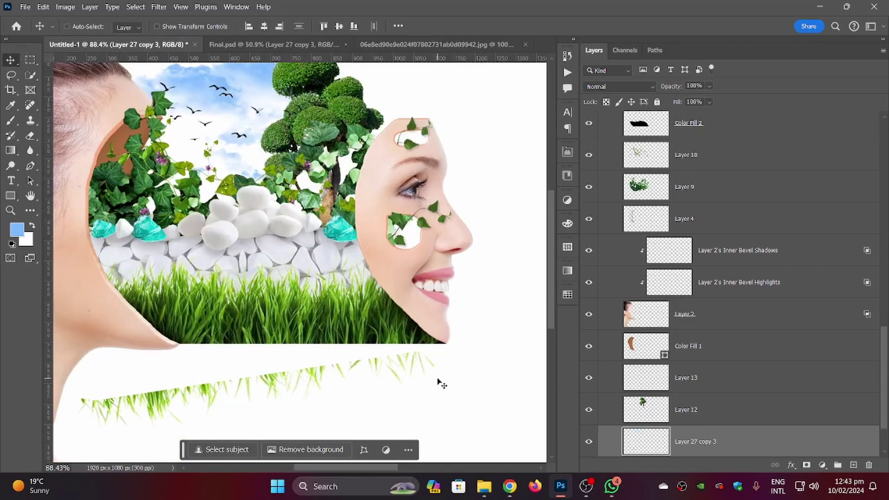
key(ctrl+t)
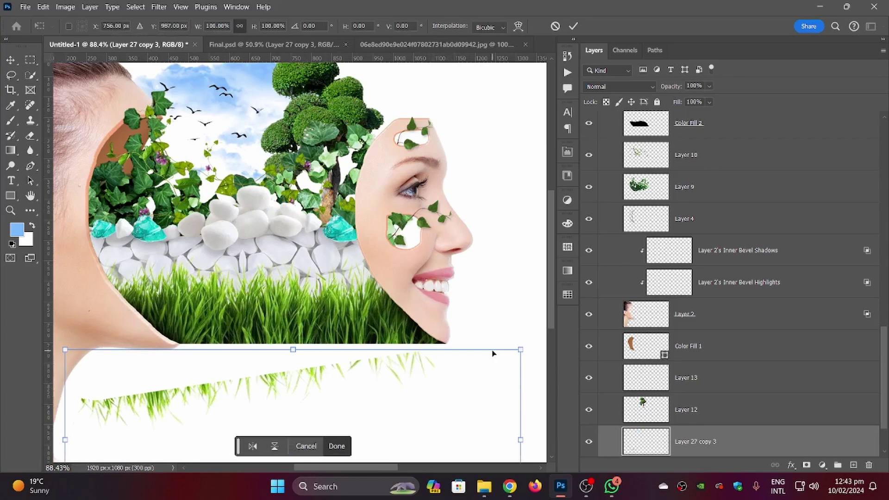
drag(520, 350, 455, 404)
drag(265, 419, 360, 356)
Scale the hanging grass to 72.46% and move it up against the underside of the grass strip.
scroll(277, 350, up, 7)
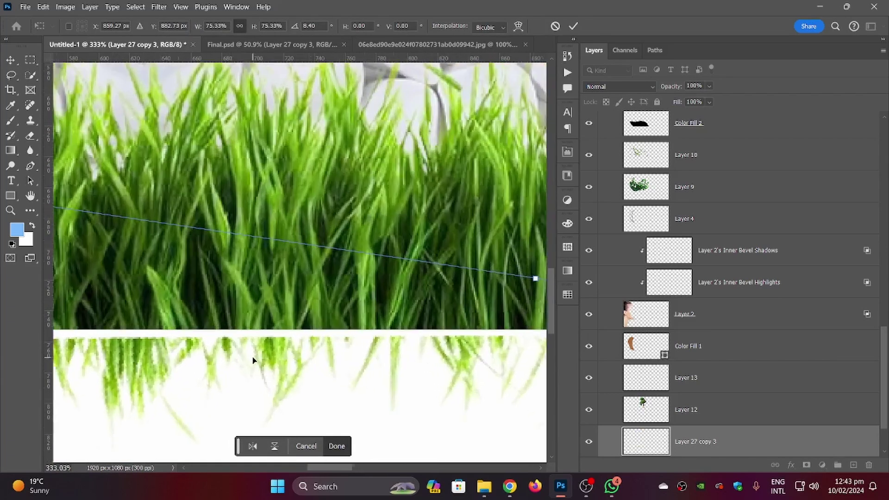
drag(252, 356, 252, 346)
scroll(284, 358, down, 7)
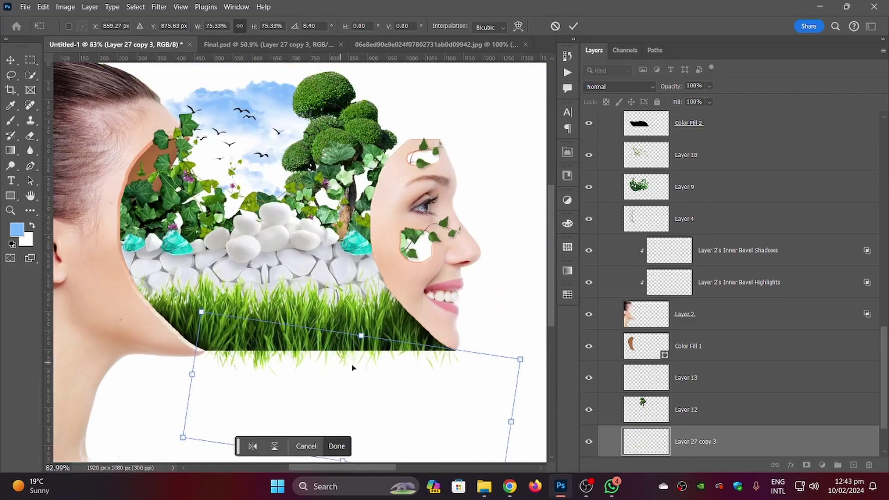
drag(499, 356, 487, 357)
scroll(339, 382, up, 3)
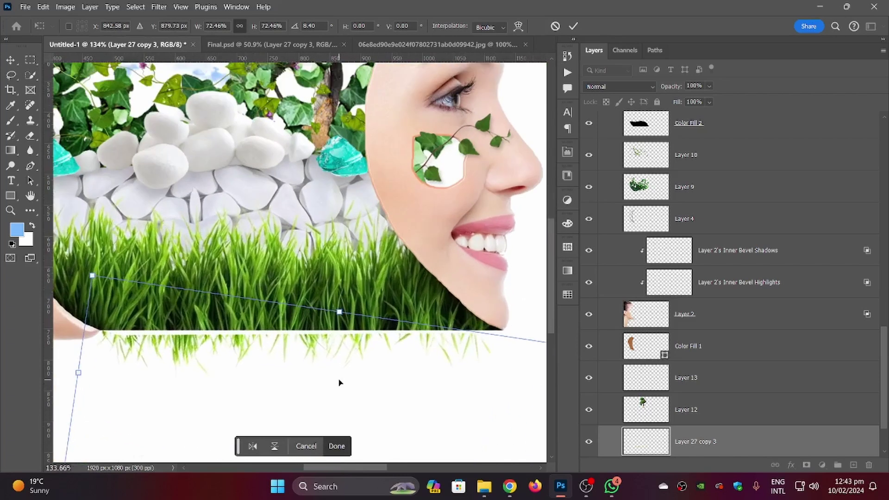
drag(360, 343, 360, 341)
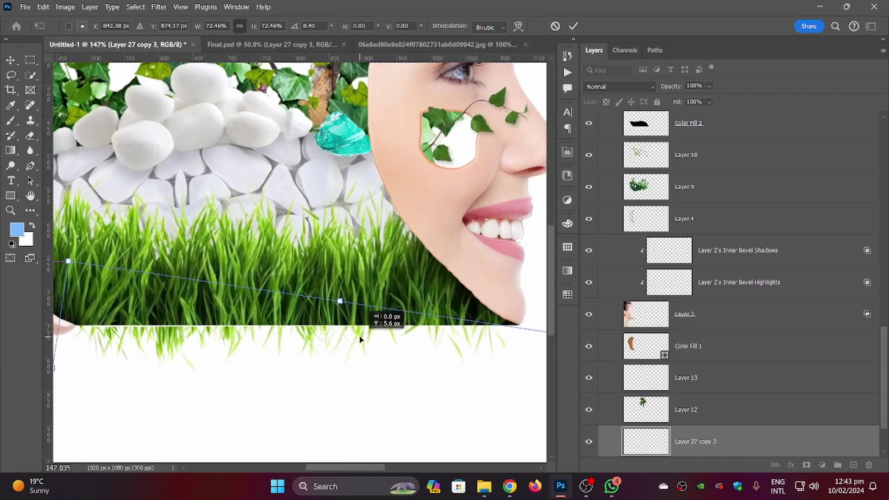
drag(360, 338, 361, 333)
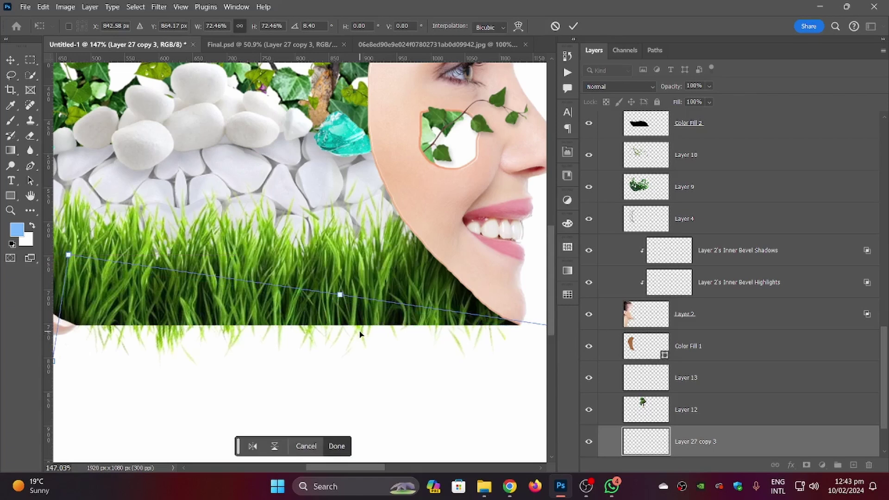
key(Return)
key(ctrl+0)
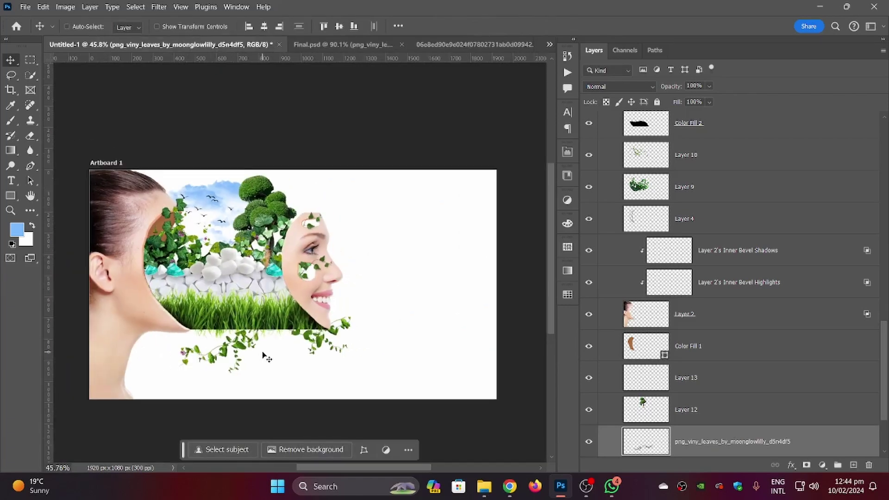
Scale the viny leaves to 62.91%, rotate them 11.79° and tuck them under the grass strip so only their tips hang out.
key(ctrl+t)
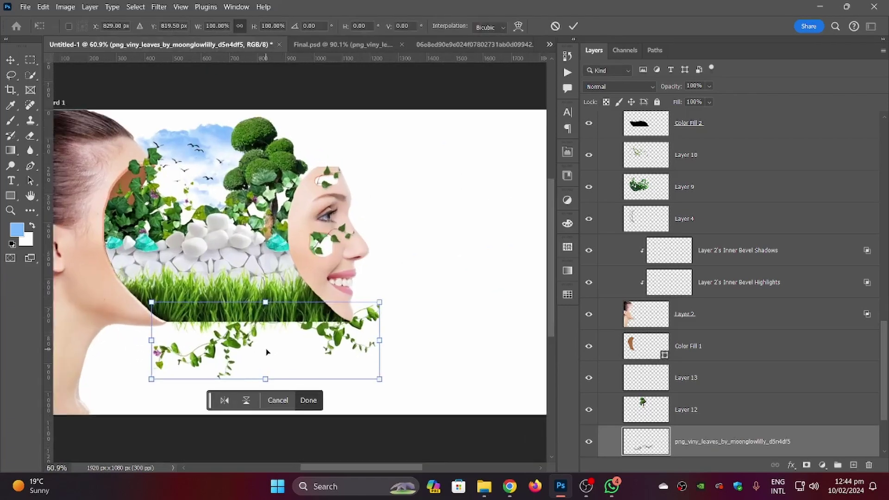
scroll(285, 331, up, 3)
drag(423, 280, 336, 321)
drag(398, 319, 403, 329)
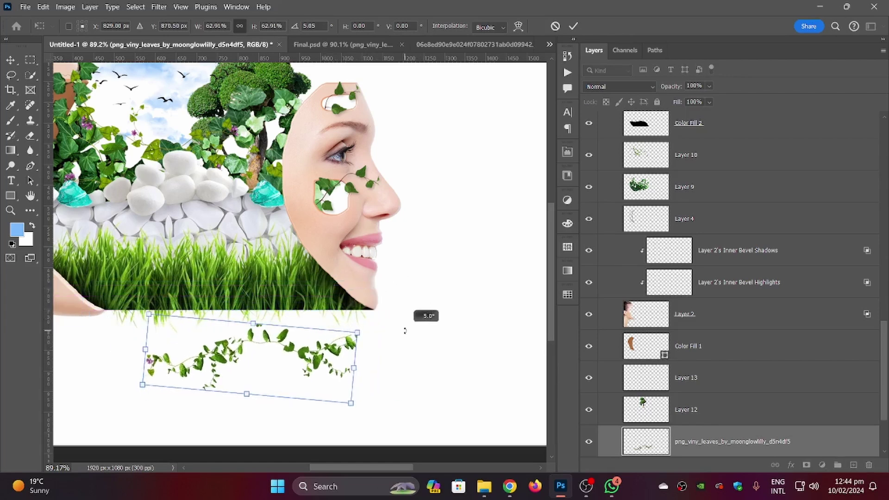
drag(302, 362, 285, 327)
drag(412, 307, 435, 319)
drag(307, 351, 298, 339)
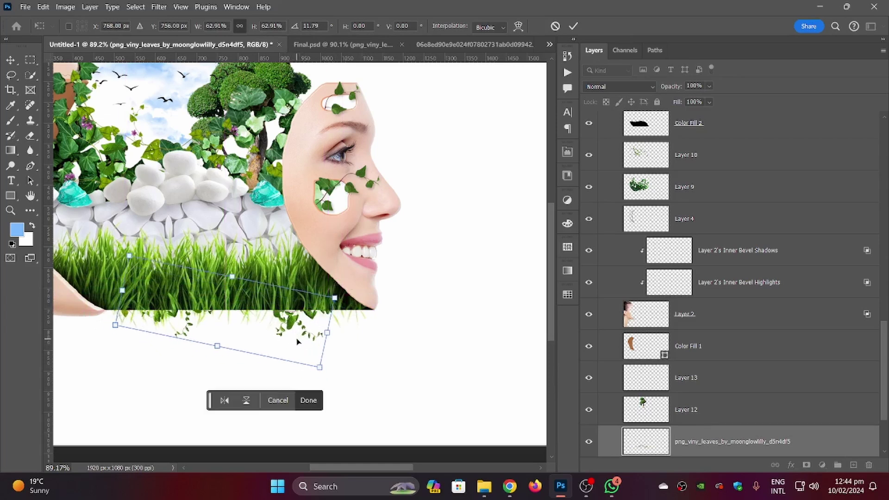
key(Return)
key(ctrl+0)
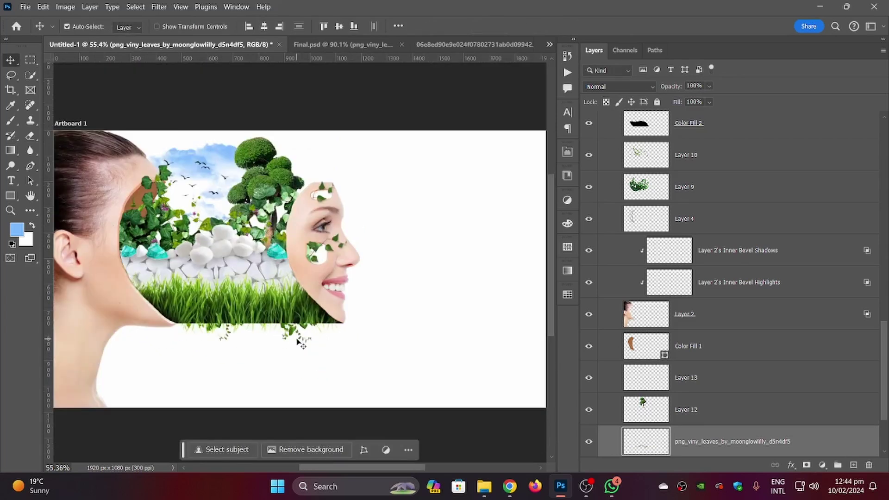
Group all the artboard's layers from Layer 6 down to Layer 1.
scroll(771, 208, up, 10)
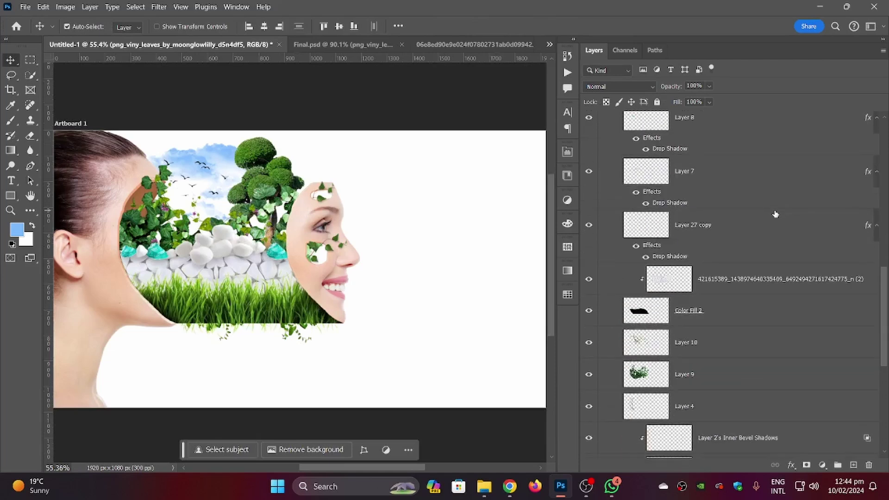
scroll(766, 202, up, 2)
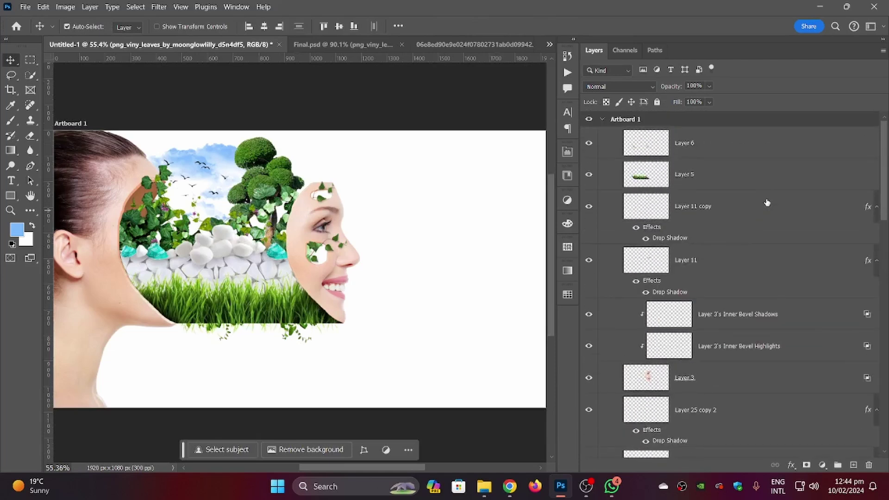
click(741, 142)
scroll(727, 278, down, 10)
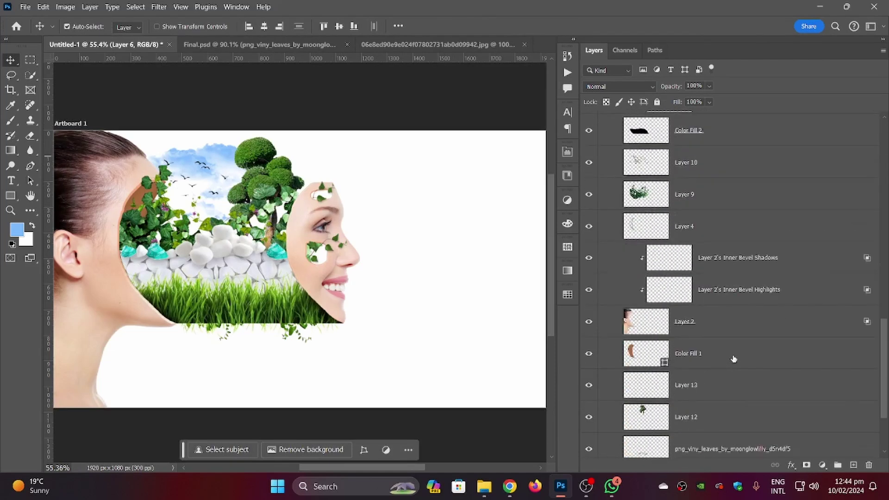
scroll(733, 361, down, 3)
shift+click(711, 440)
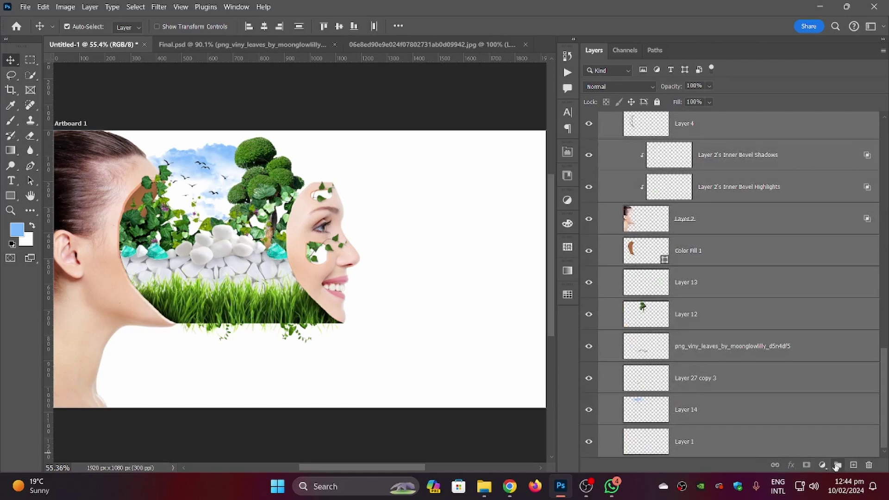
click(837, 465)
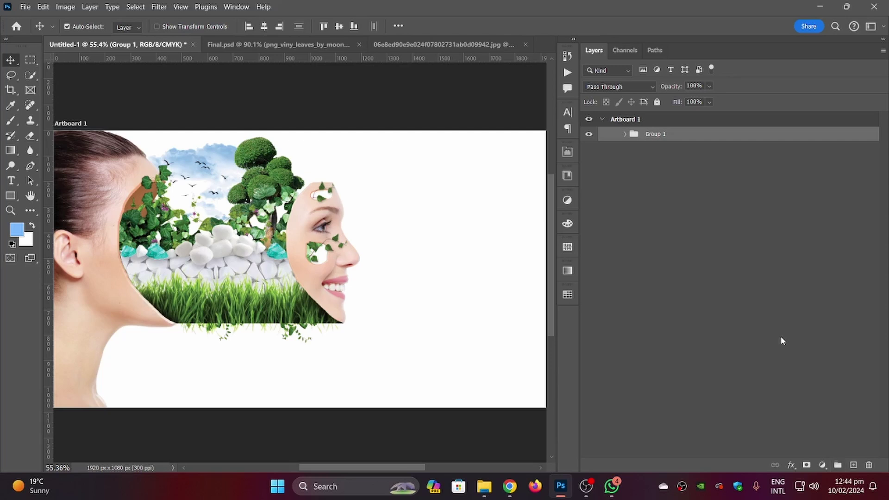
Rotate the whole composition group to -6.01°, scale it to 107.73% and position it against the artboard's left edge.
key(ctrl+t)
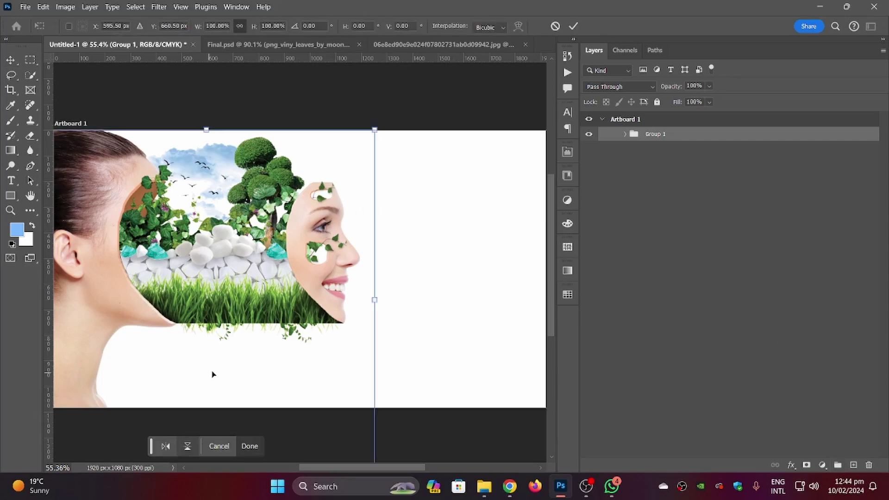
drag(289, 370, 375, 366)
drag(353, 294, 351, 314)
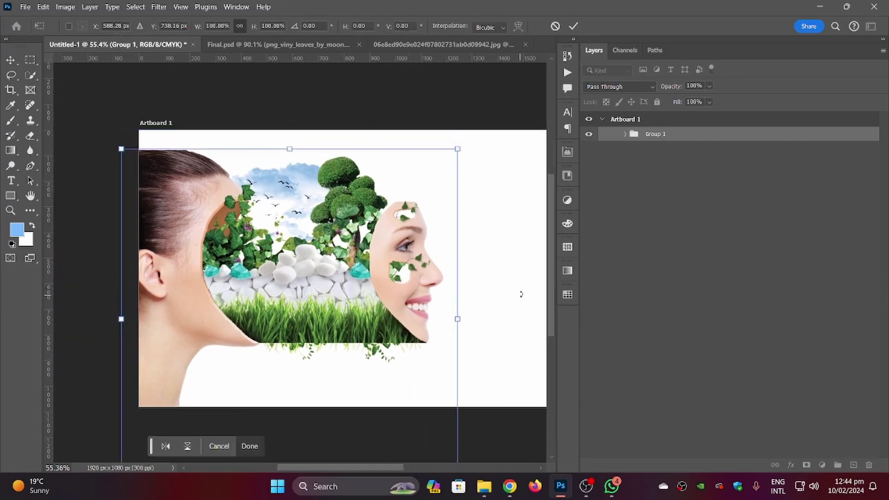
drag(521, 294, 521, 256)
scroll(394, 269, up, 2)
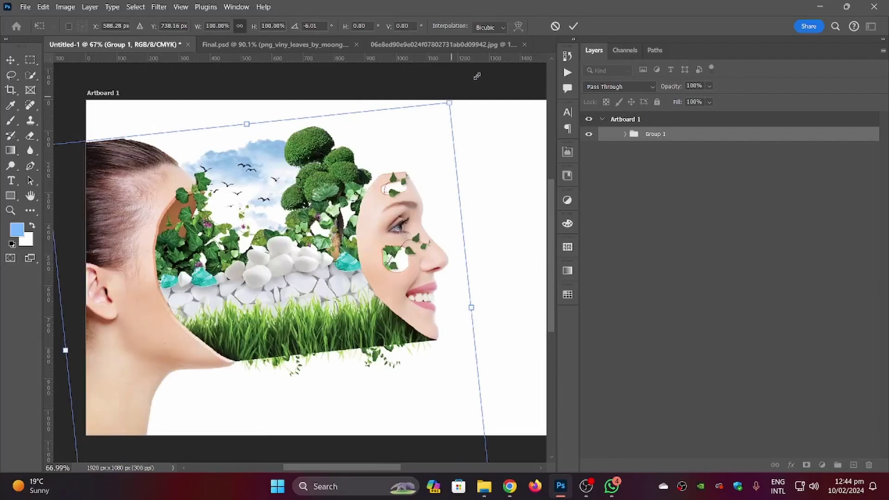
drag(450, 102, 478, 68)
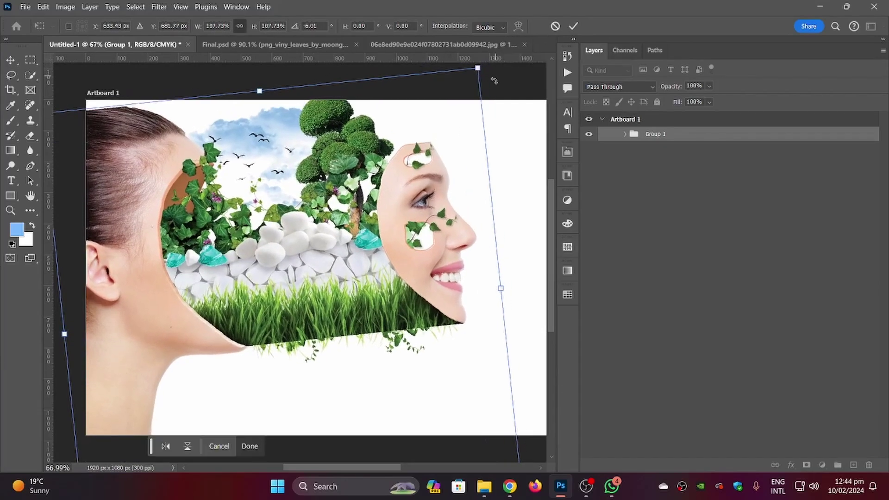
drag(446, 140, 448, 146)
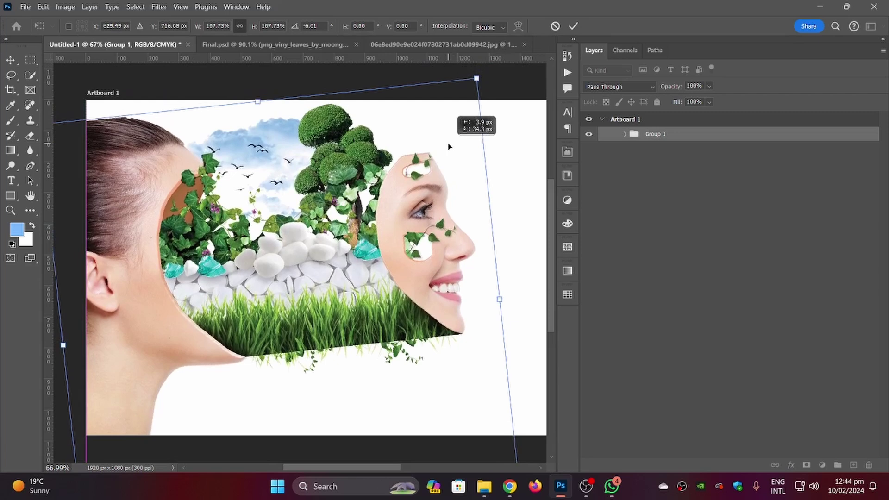
scroll(452, 197, down, 2)
drag(448, 190, 402, 223)
drag(402, 223, 401, 222)
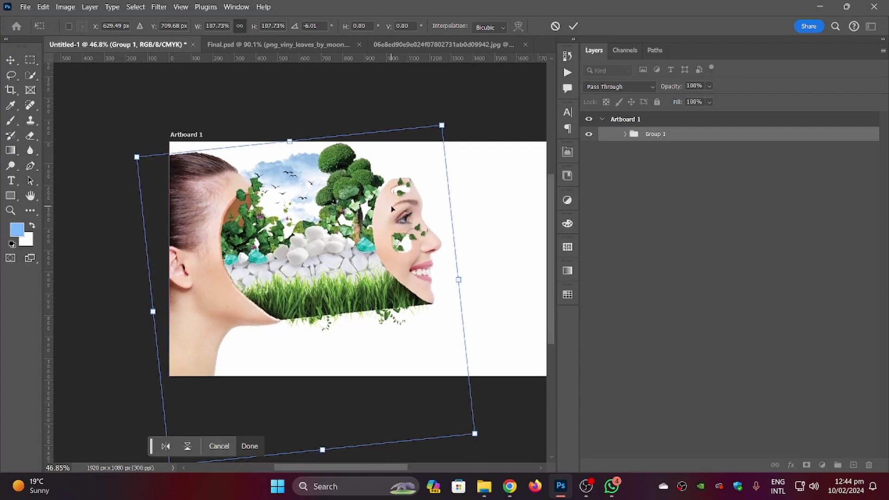
key(Return)
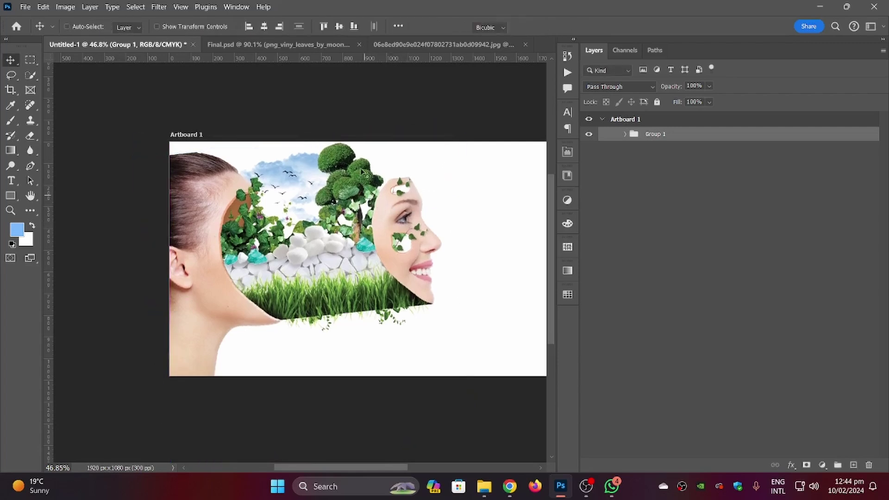
Move the composition group slightly down on the artboard.
key(ctrl+t)
scroll(357, 163, up, 1)
drag(357, 160, 356, 172)
key(Return)
scroll(141, 155, up, 1)
drag(169, 211, 151, 107)
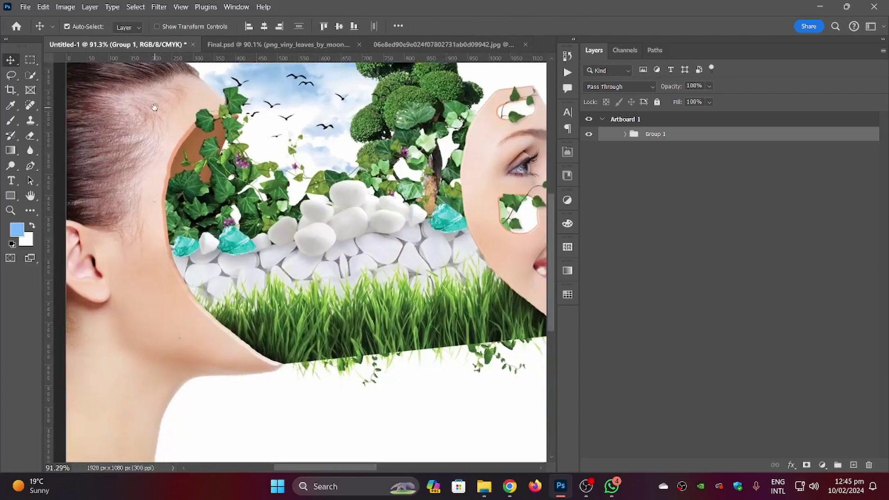
key(ctrl+0)
scroll(274, 281, down, 1)
drag(295, 341, 315, 336)
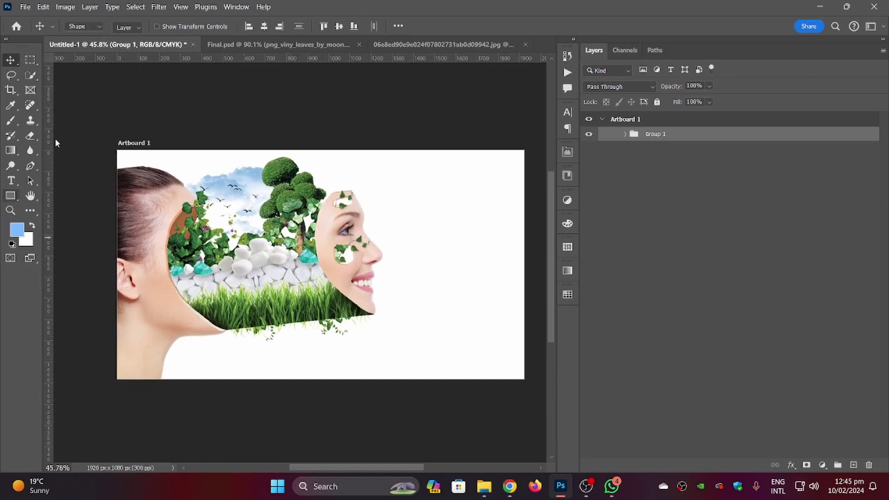
Switch the Rectangle tool's fill to the solid colour swatches.
click(130, 26)
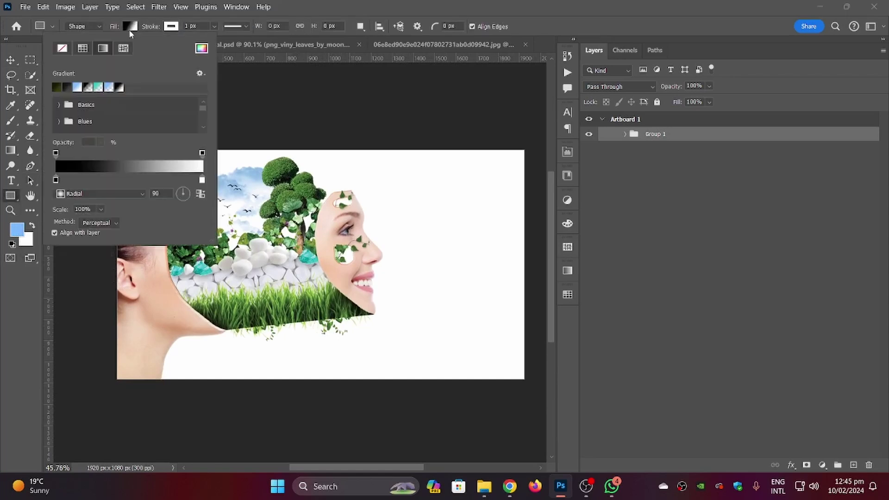
click(82, 49)
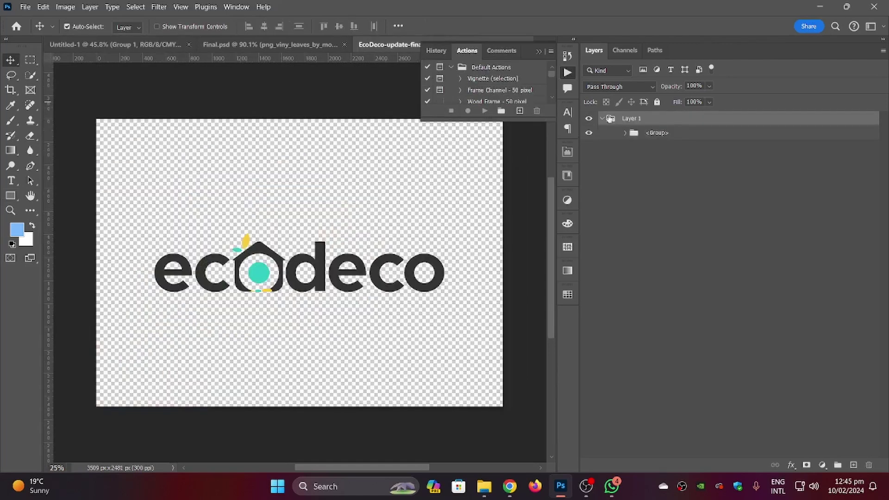
Bring the ecodeco logo's Layer 1 group from its document into the Untitled-1 artboard above Group 1.
click(602, 119)
drag(639, 122, 379, 349)
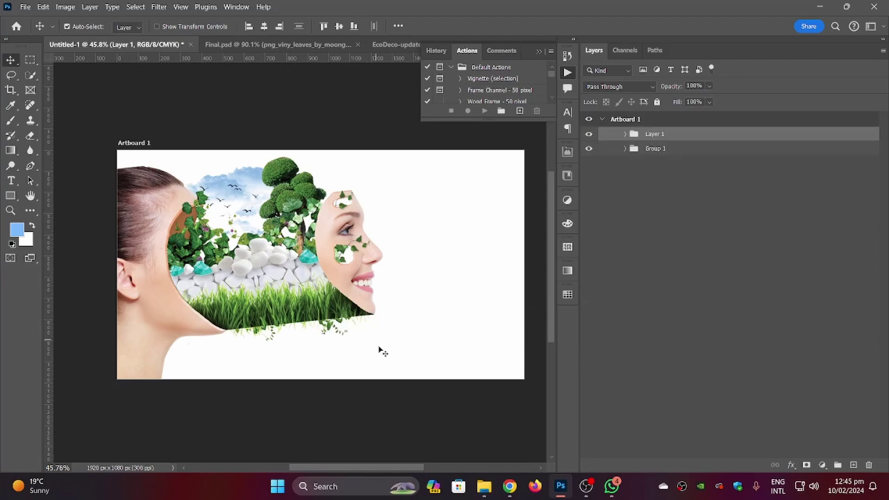